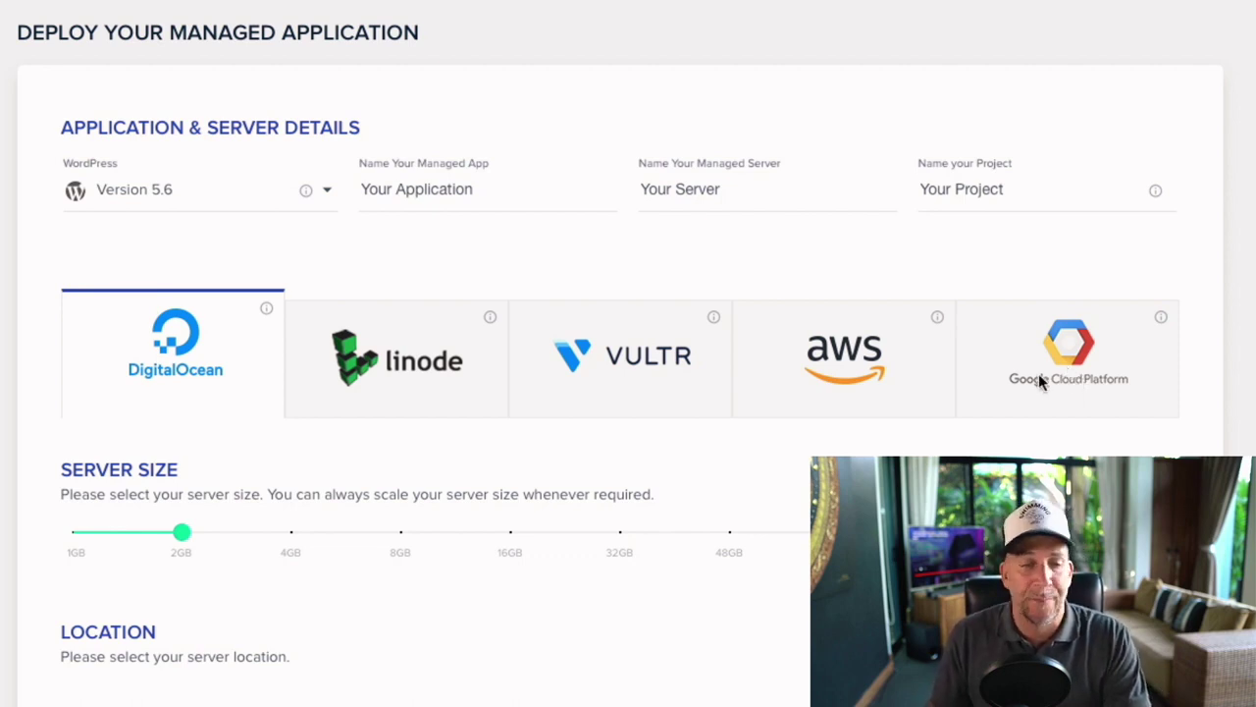
Step: Try the larger 4GB and 8GB server sizes, noting the $80.00 monthly price
scroll(1011, 392, "down", 1)
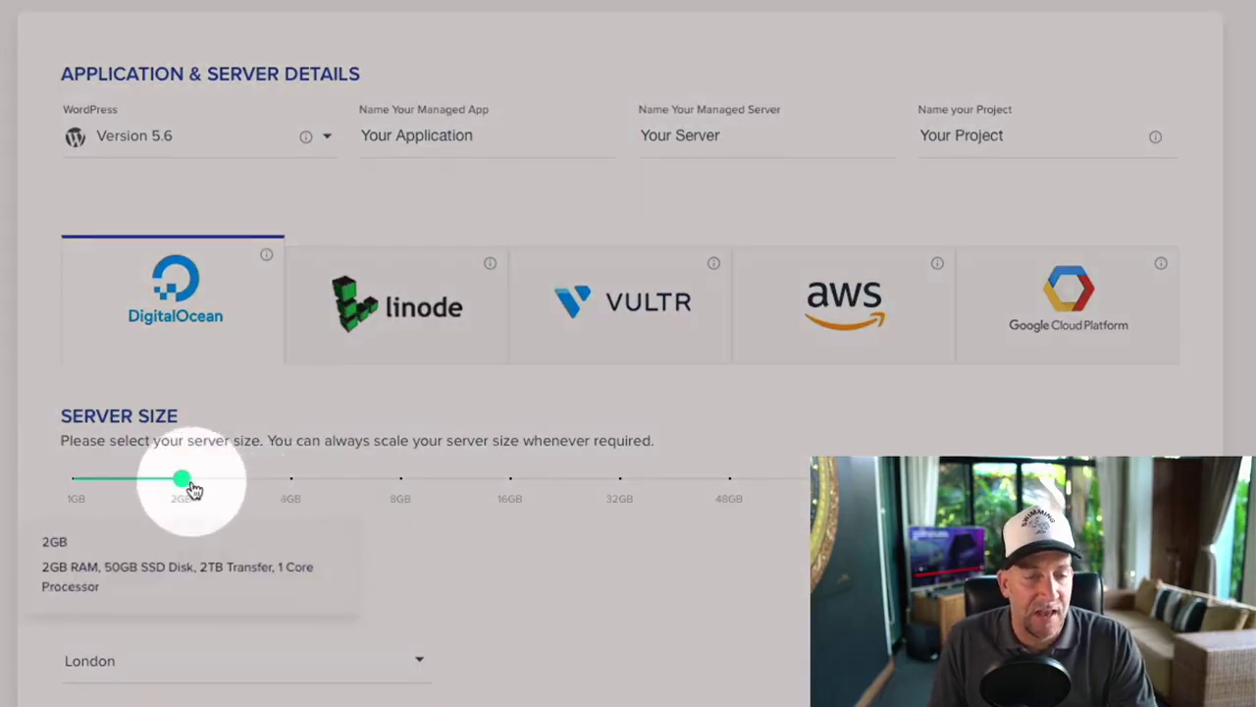
left_click_drag(187, 482, 295, 485)
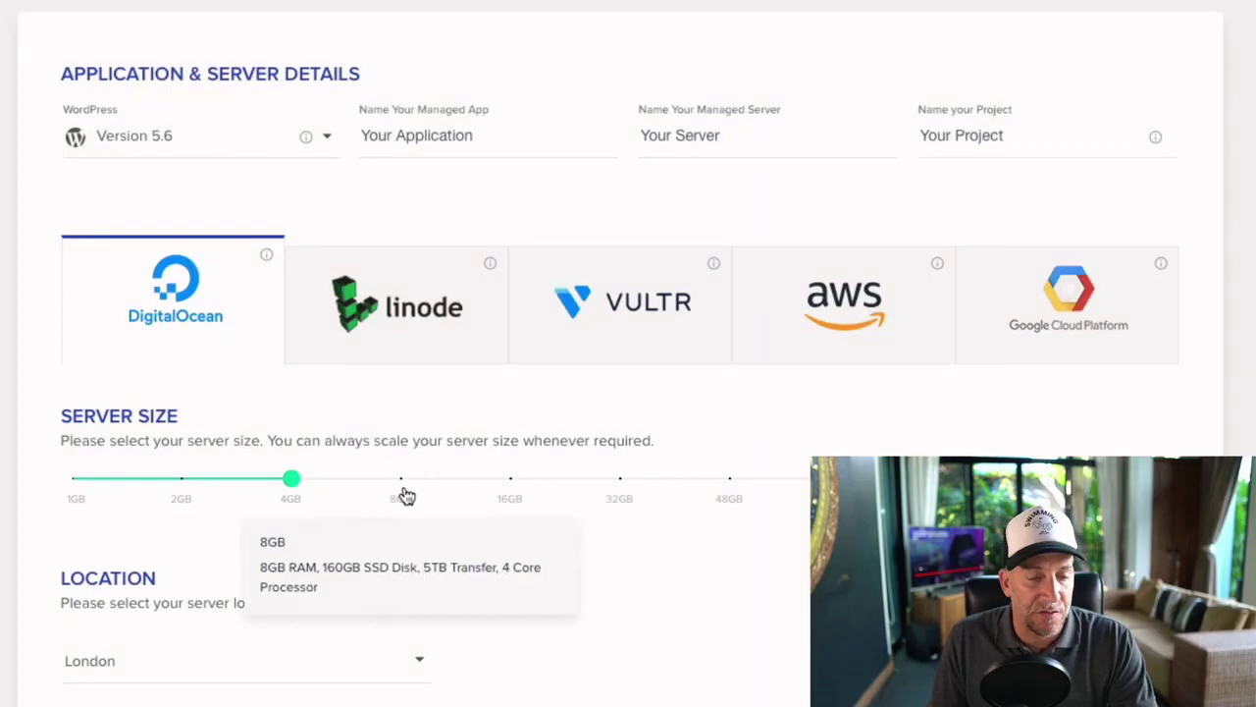
left_click(402, 483)
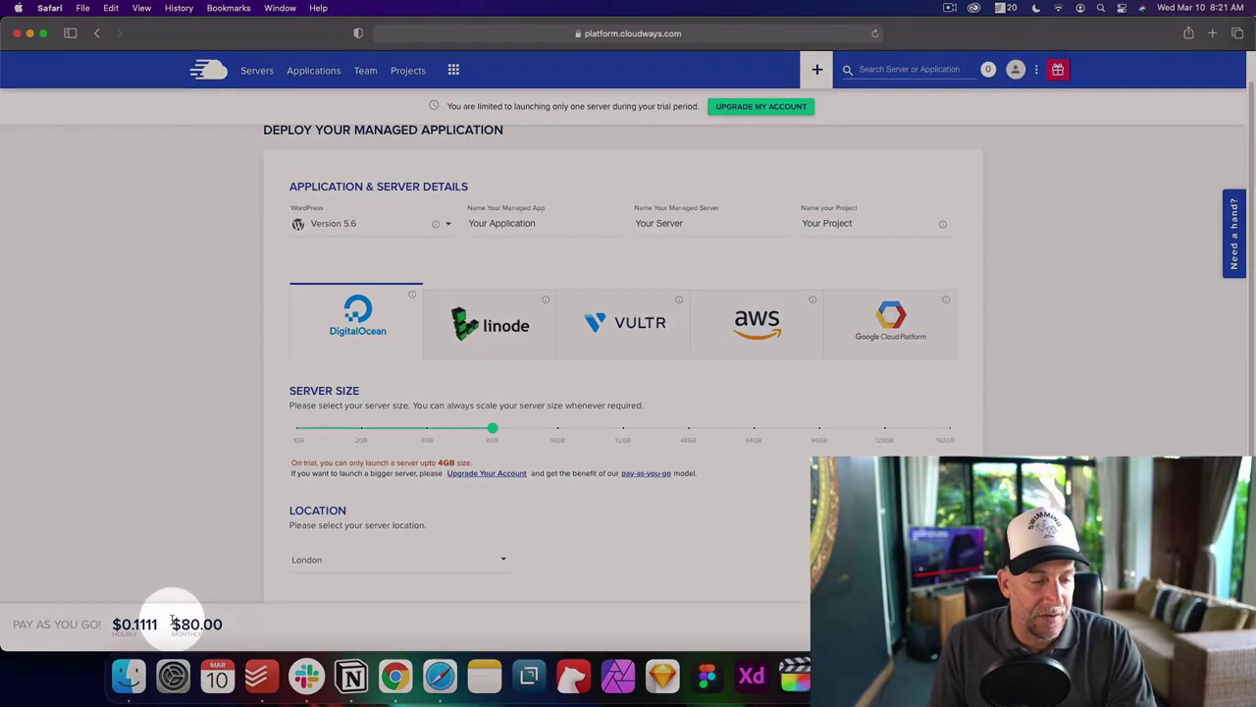
left_click_drag(168, 618, 111, 625)
left_click(493, 429)
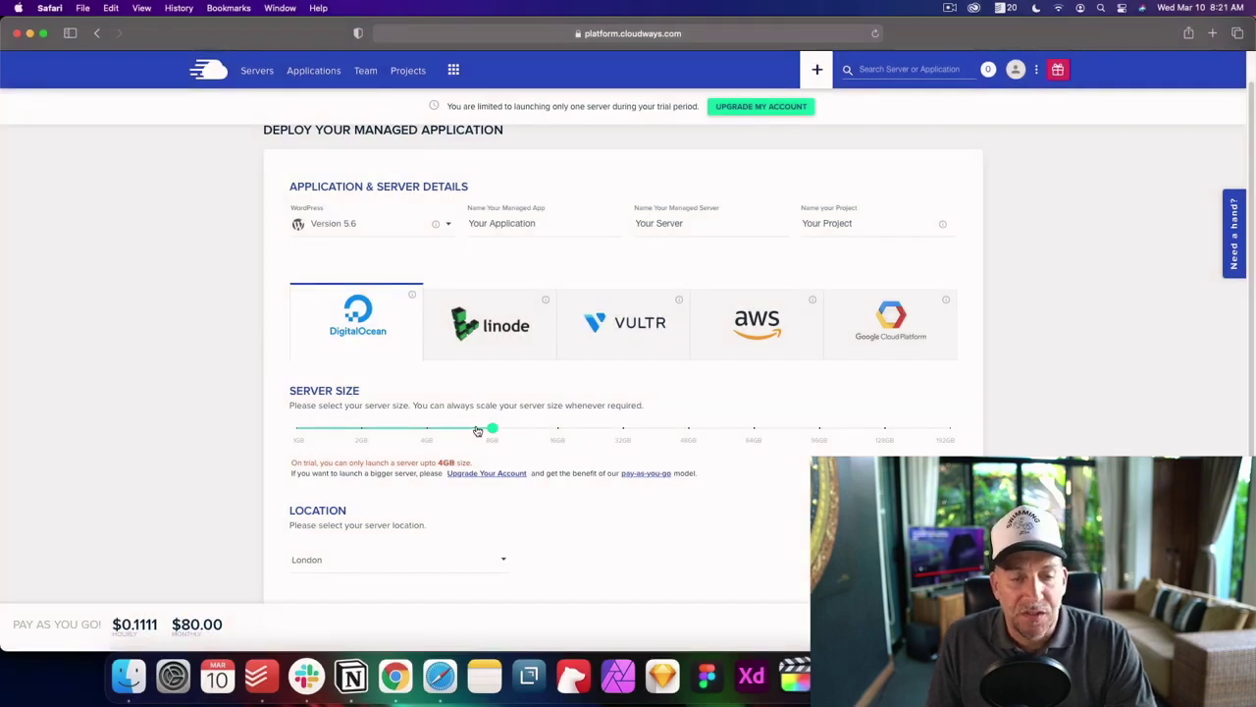
Step: Set the server size to 1GB, briefly trying 2GB before settling at $10.00 monthly
mouse_move(428, 441)
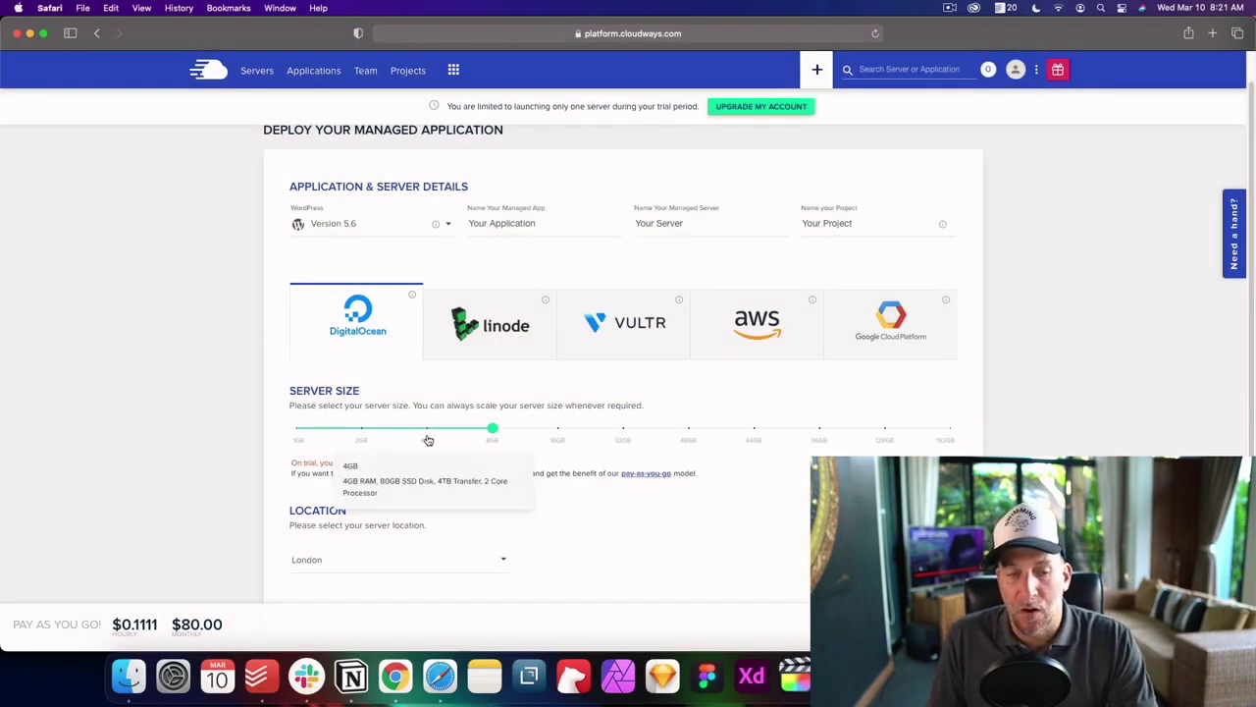
left_click(297, 442)
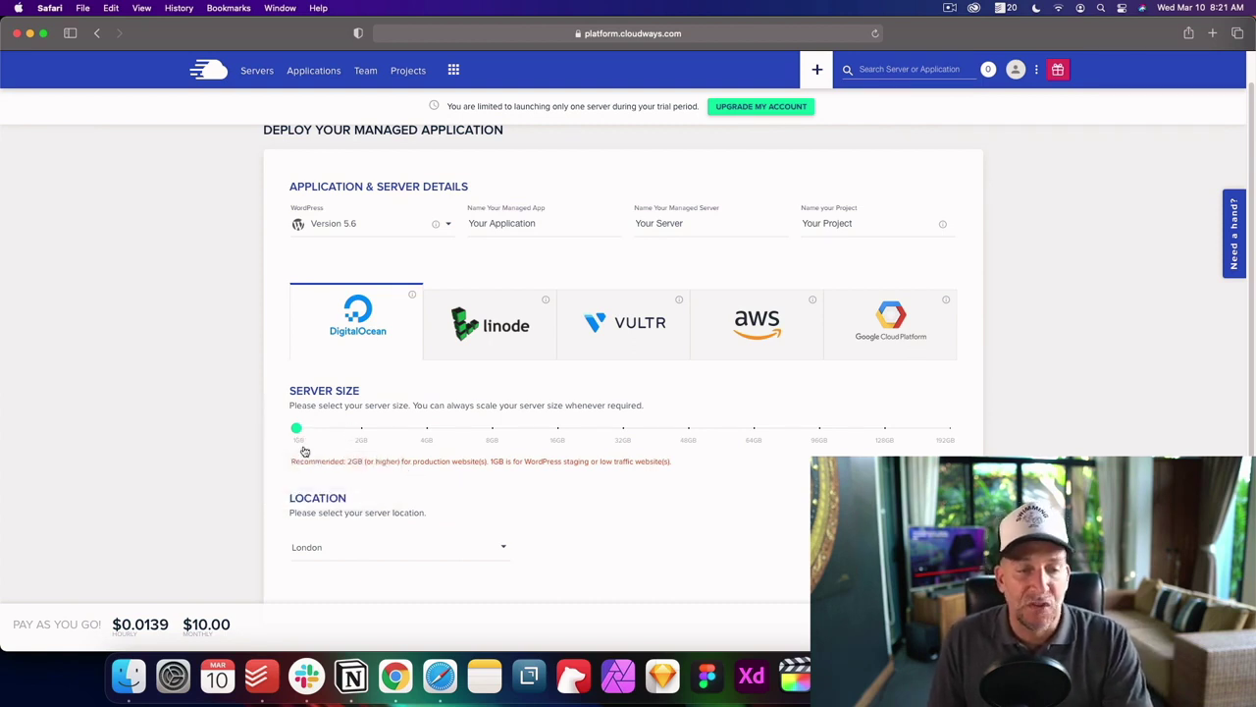
mouse_move(300, 447)
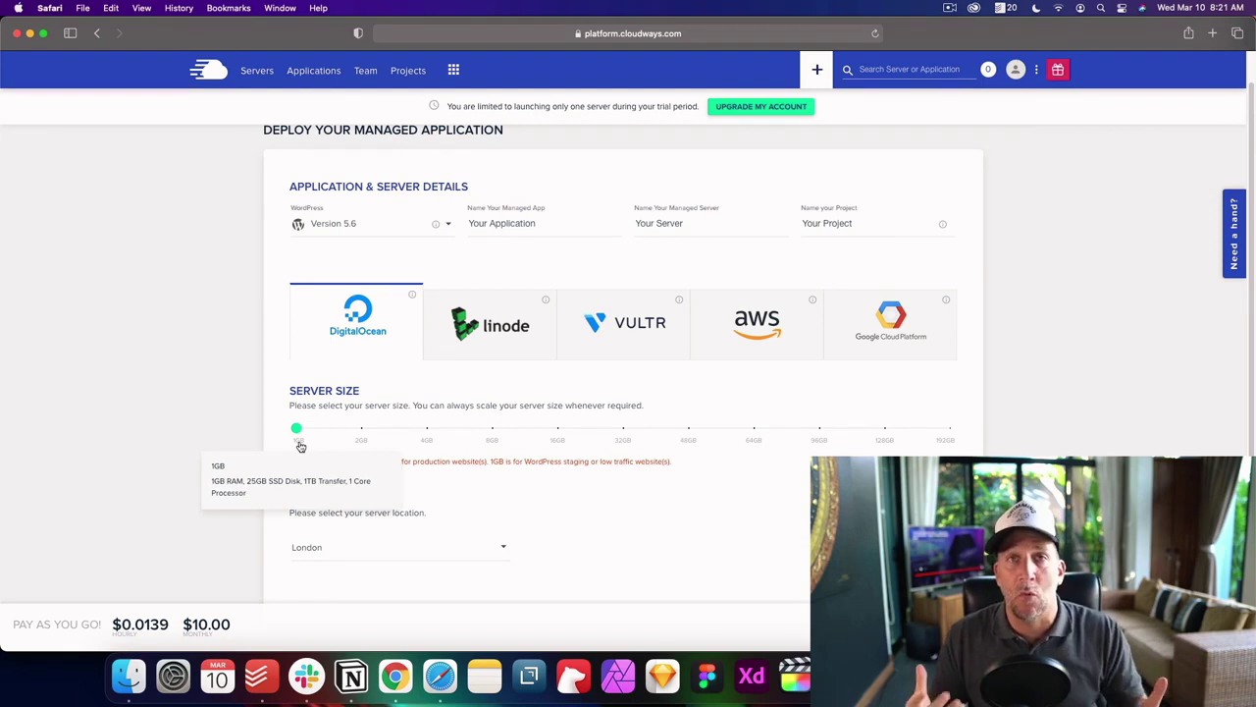
left_click(363, 446)
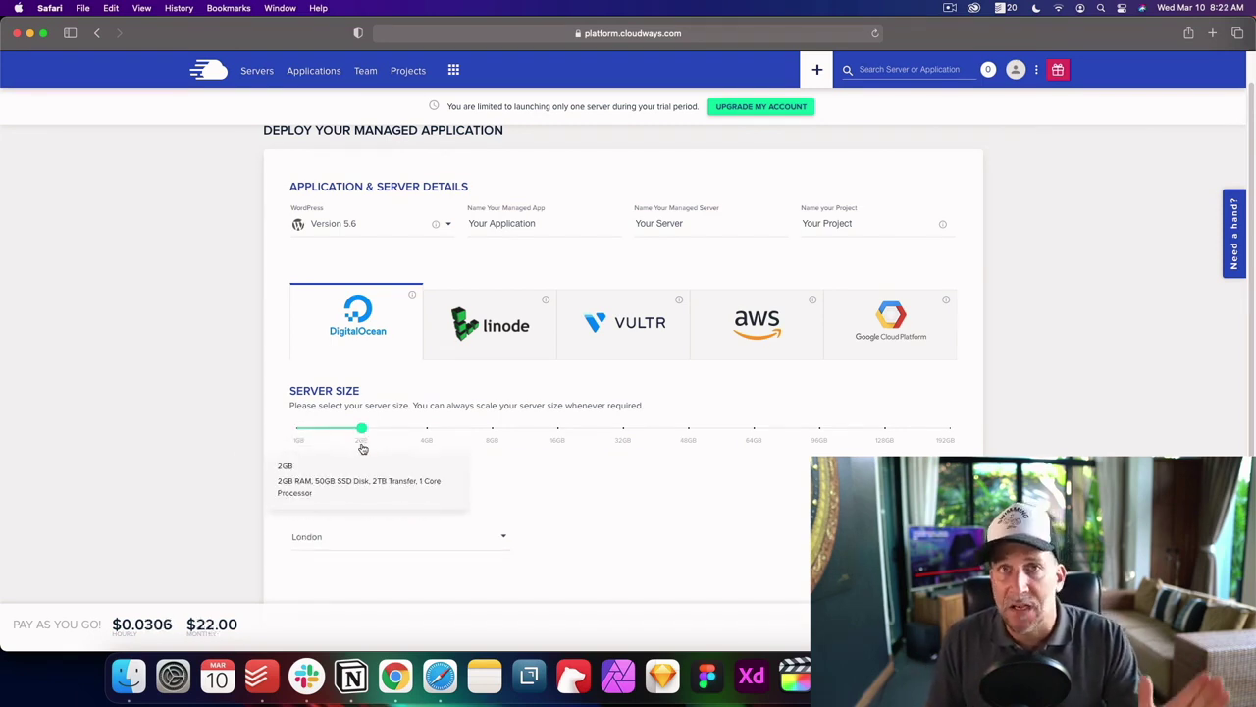
left_click(296, 438)
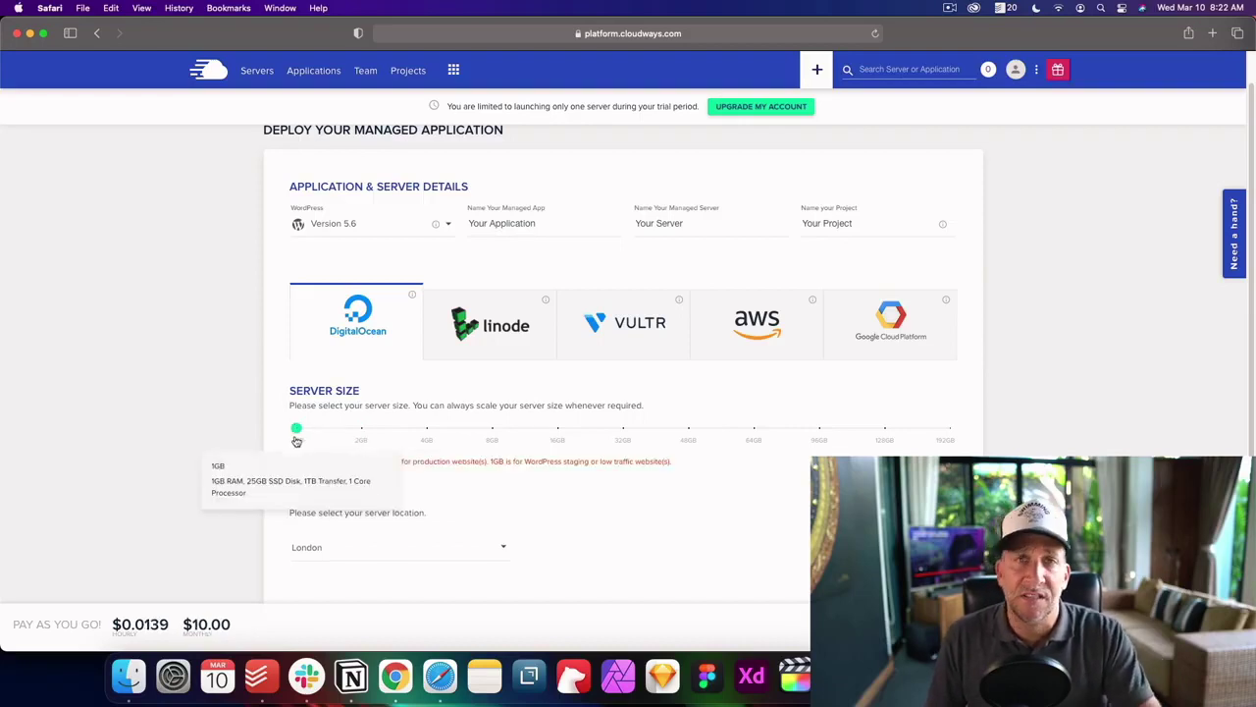
scroll(453, 535, "down", 1)
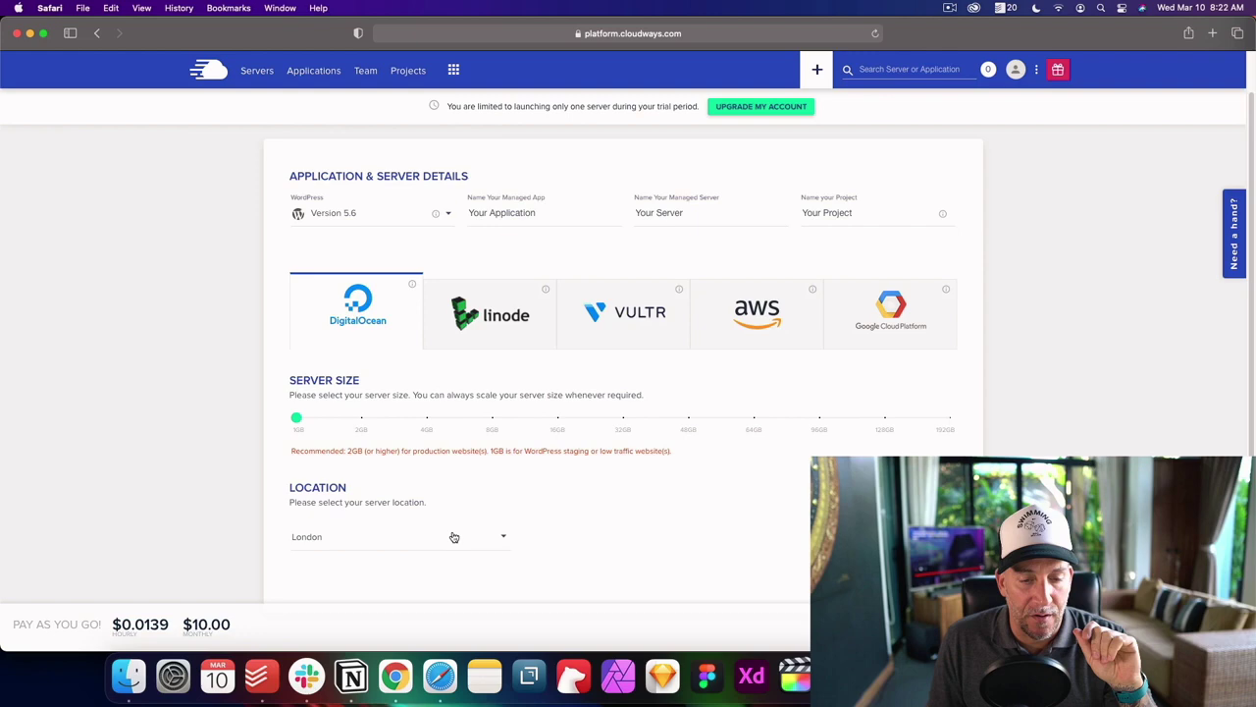
left_click(453, 536)
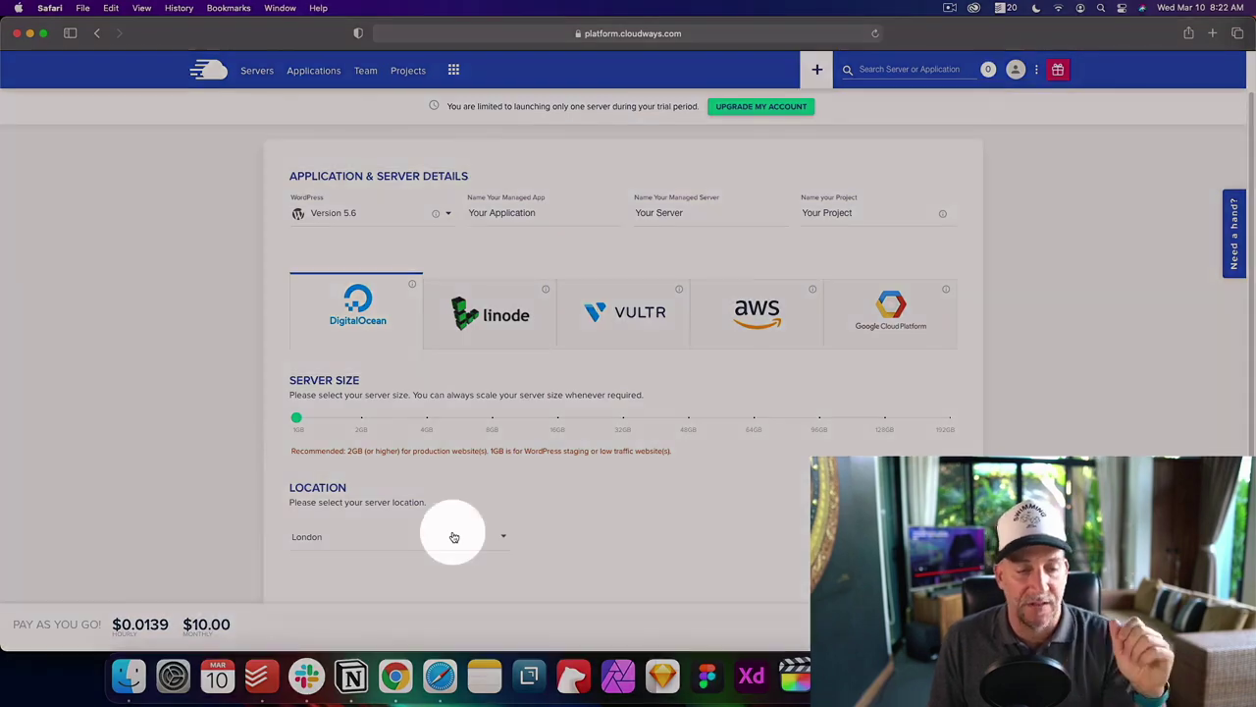
scroll(455, 536, "down", 3)
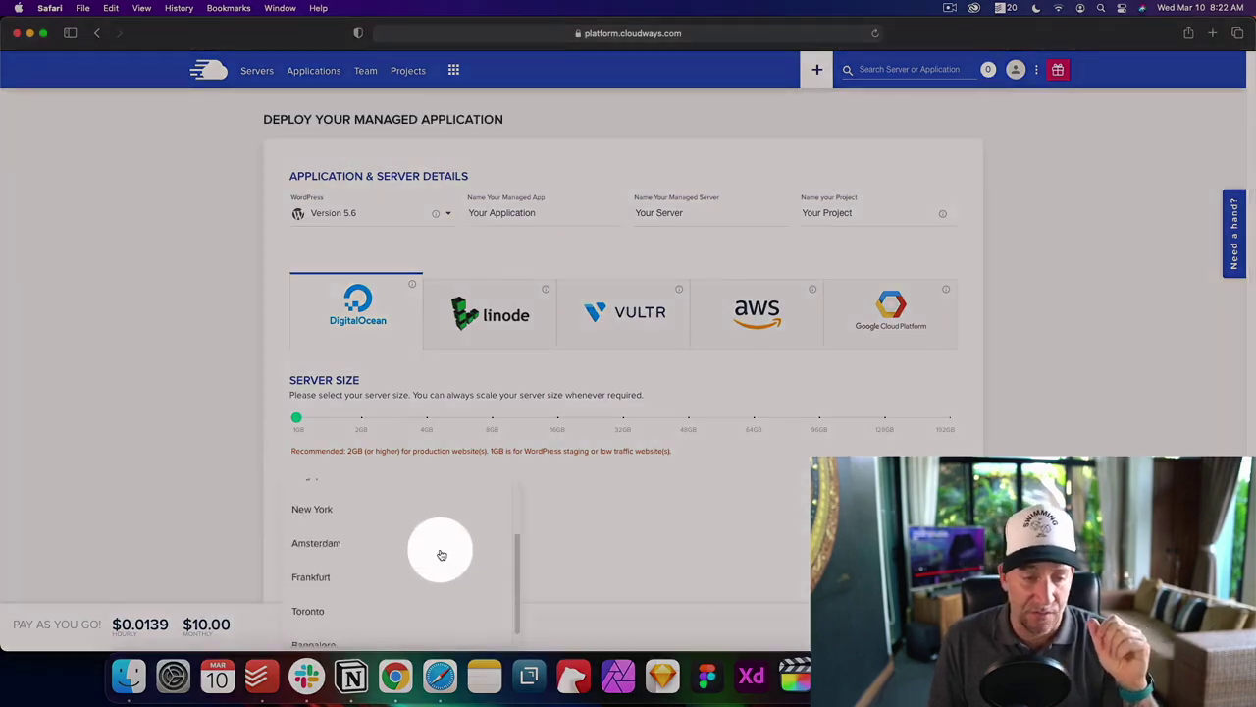
scroll(439, 564, "up", 3)
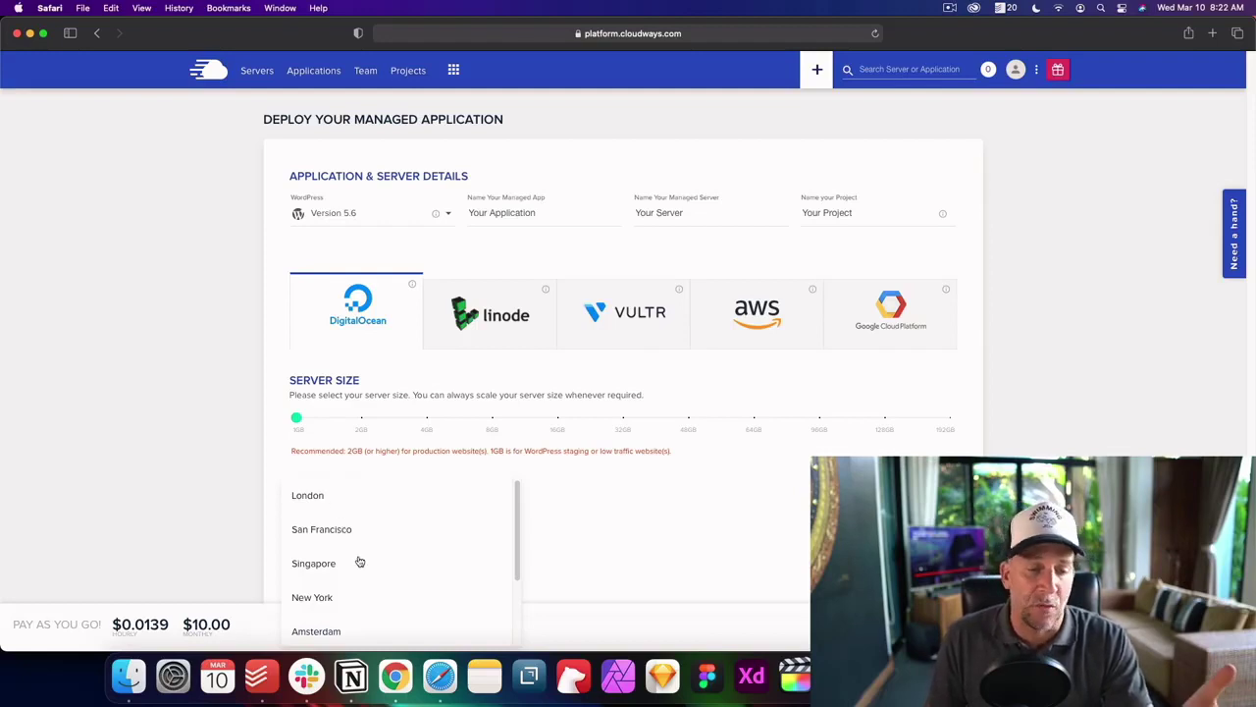
scroll(359, 561, "down", 3)
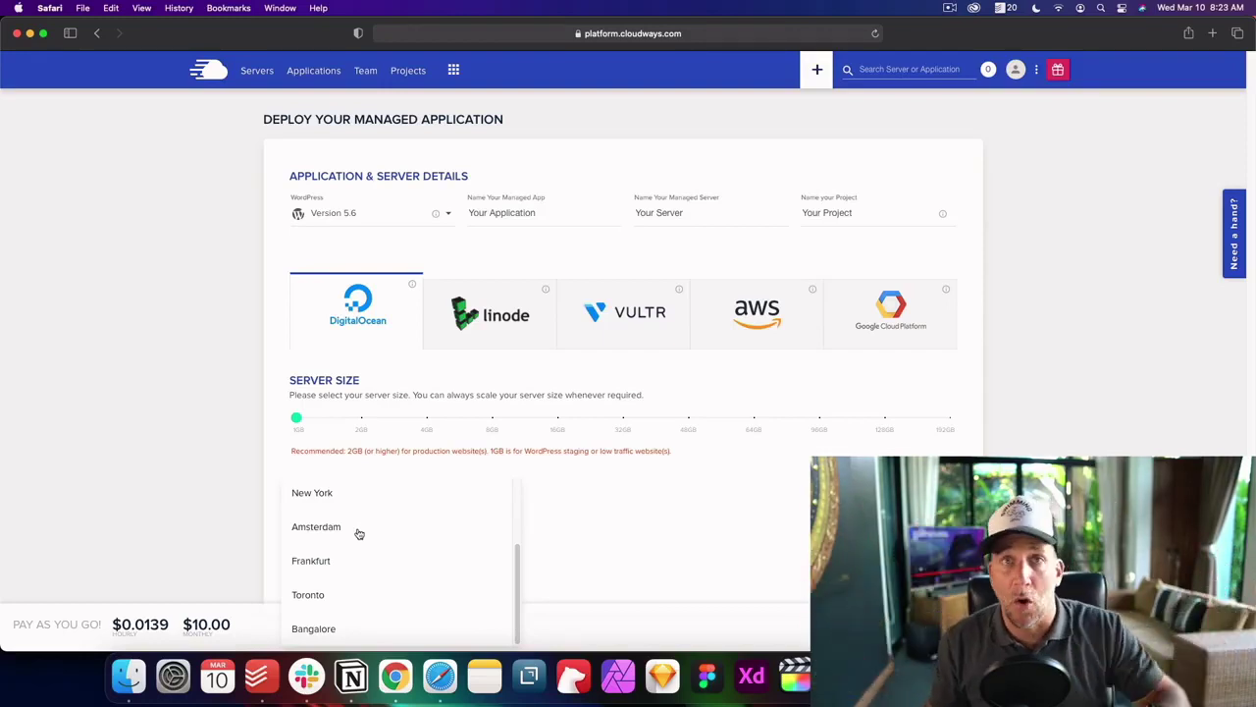
left_click(670, 513)
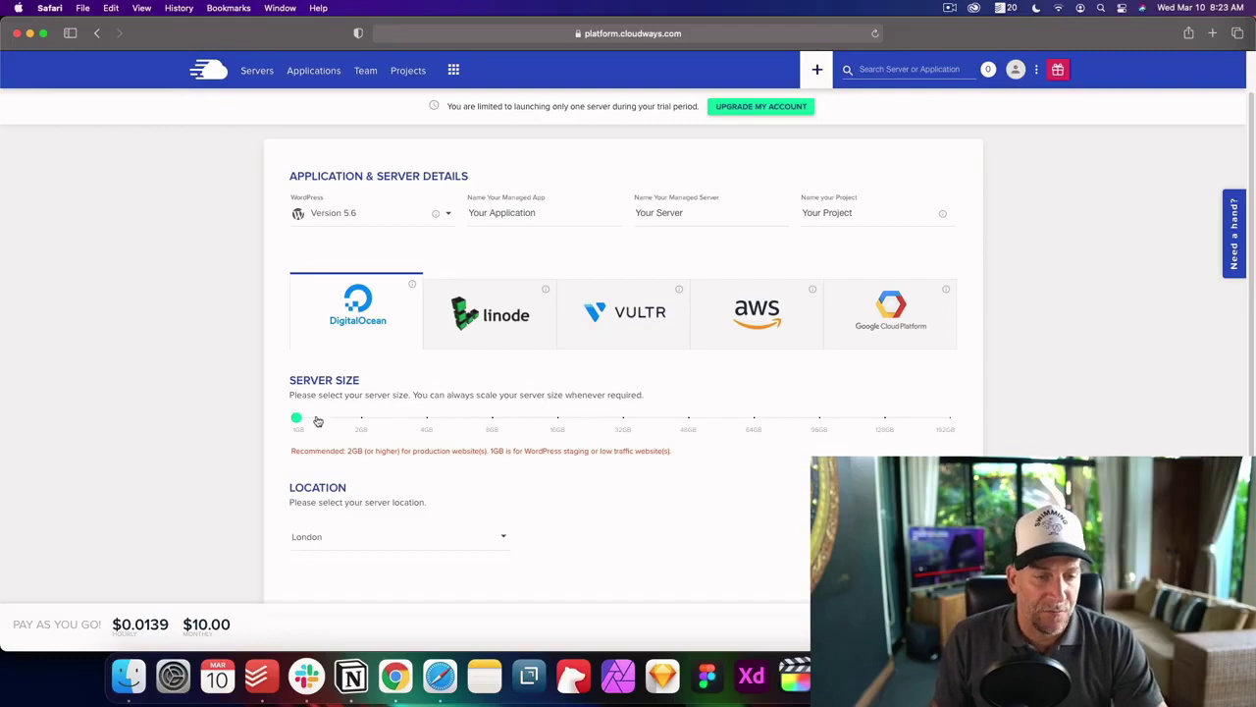
mouse_move(297, 422)
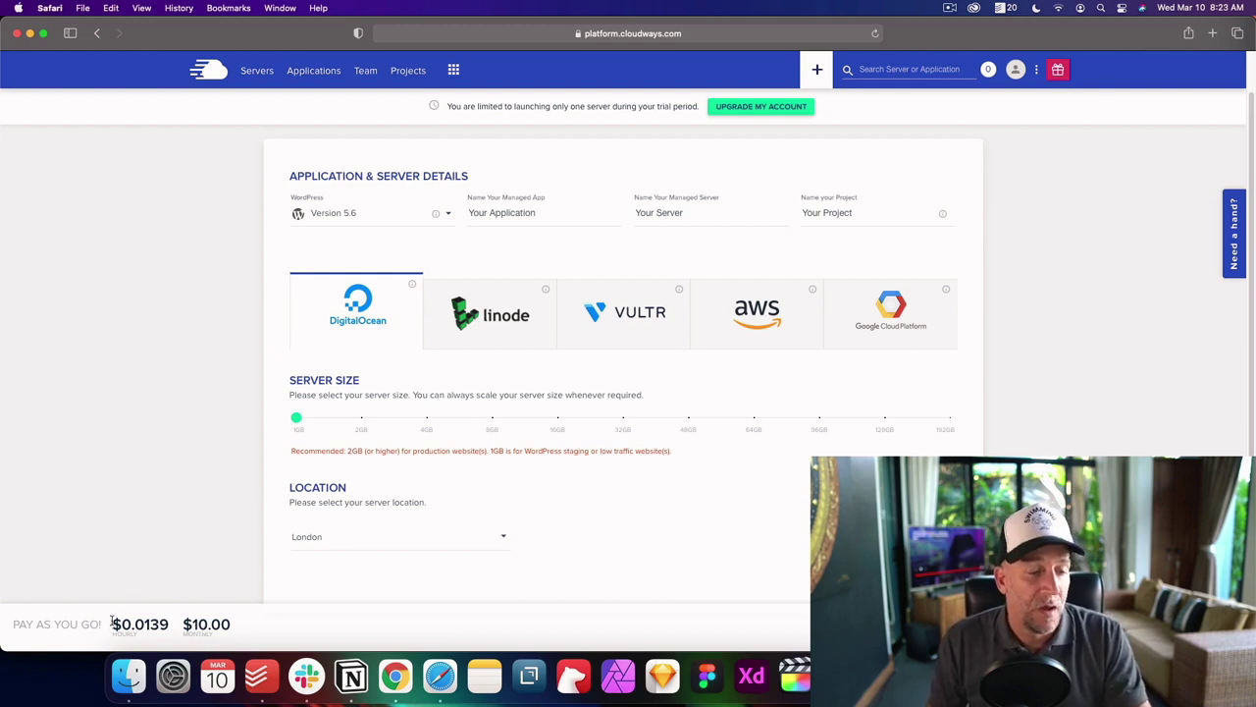
left_click_drag(113, 620, 165, 624)
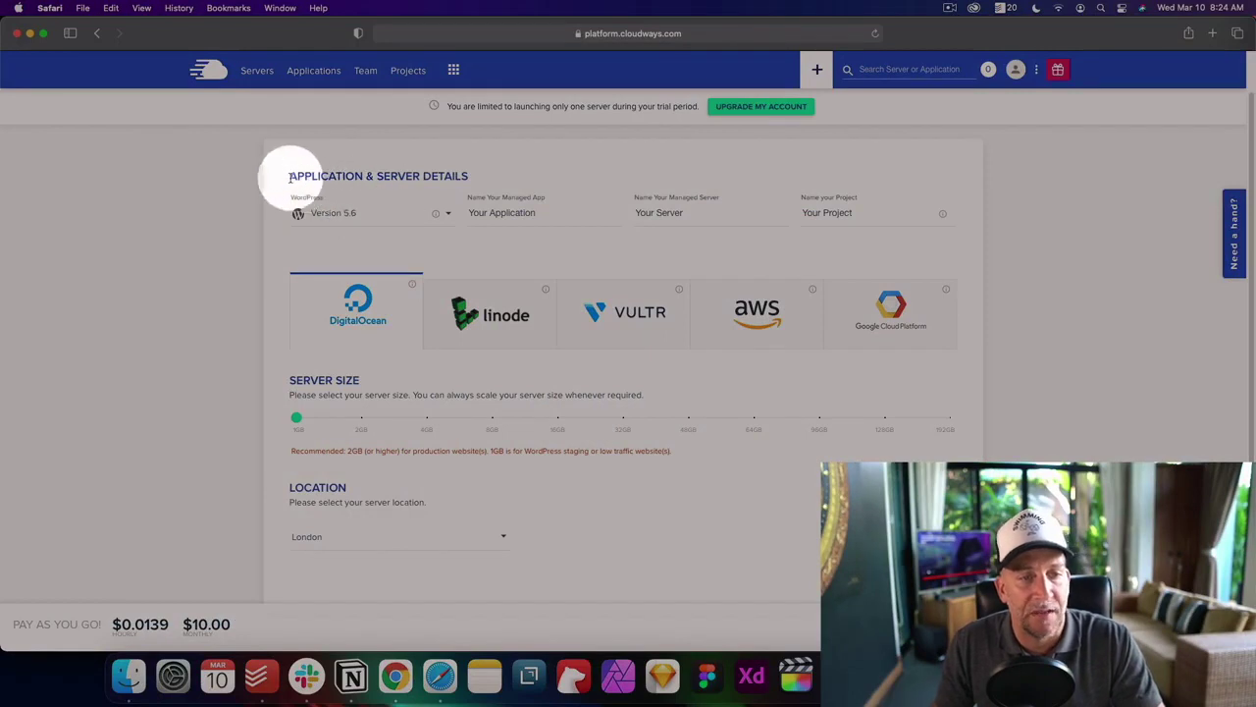
Step: Pick WordPress 'Clean (No Cloudways Optimization) Version 5.6' as the application version
left_click_drag(289, 177, 474, 173)
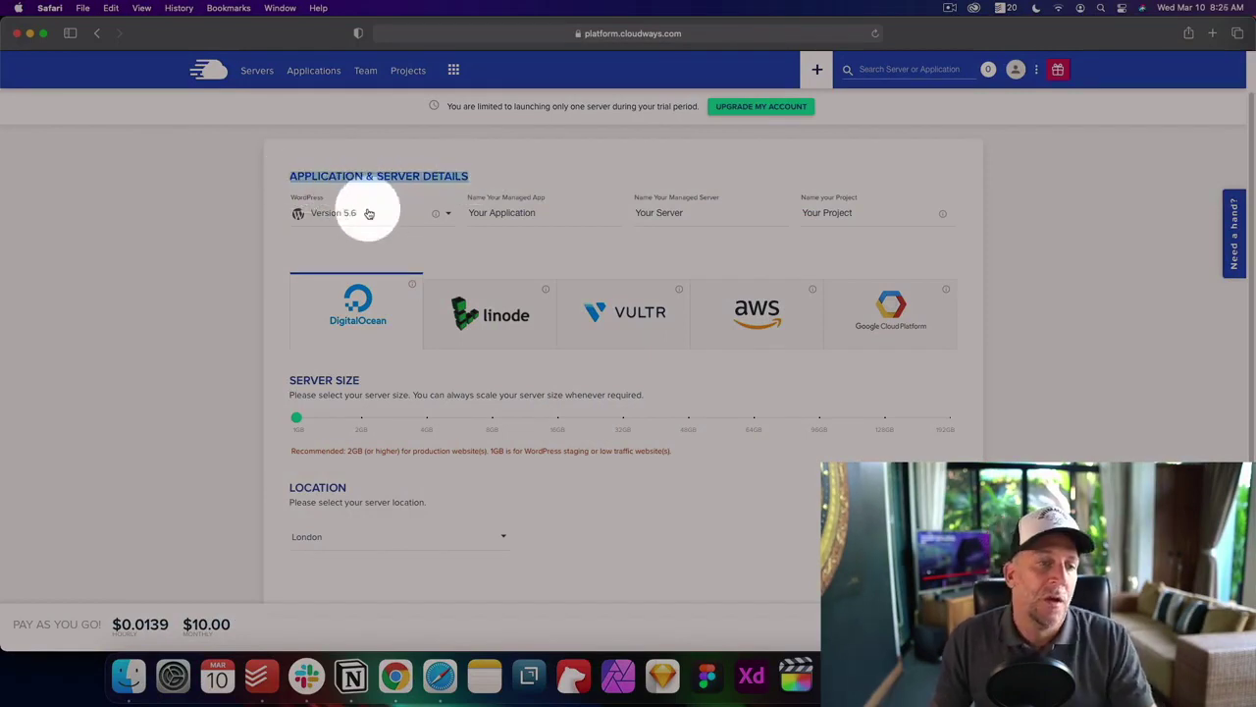
left_click(365, 208)
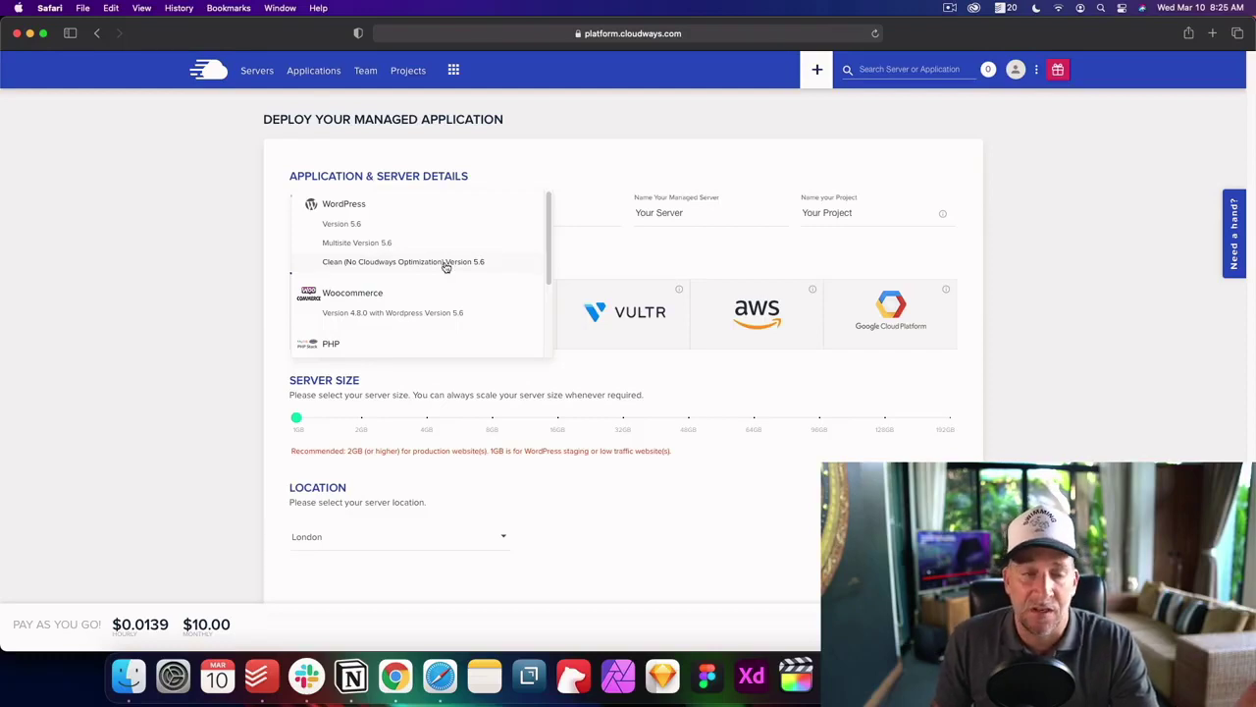
left_click(445, 263)
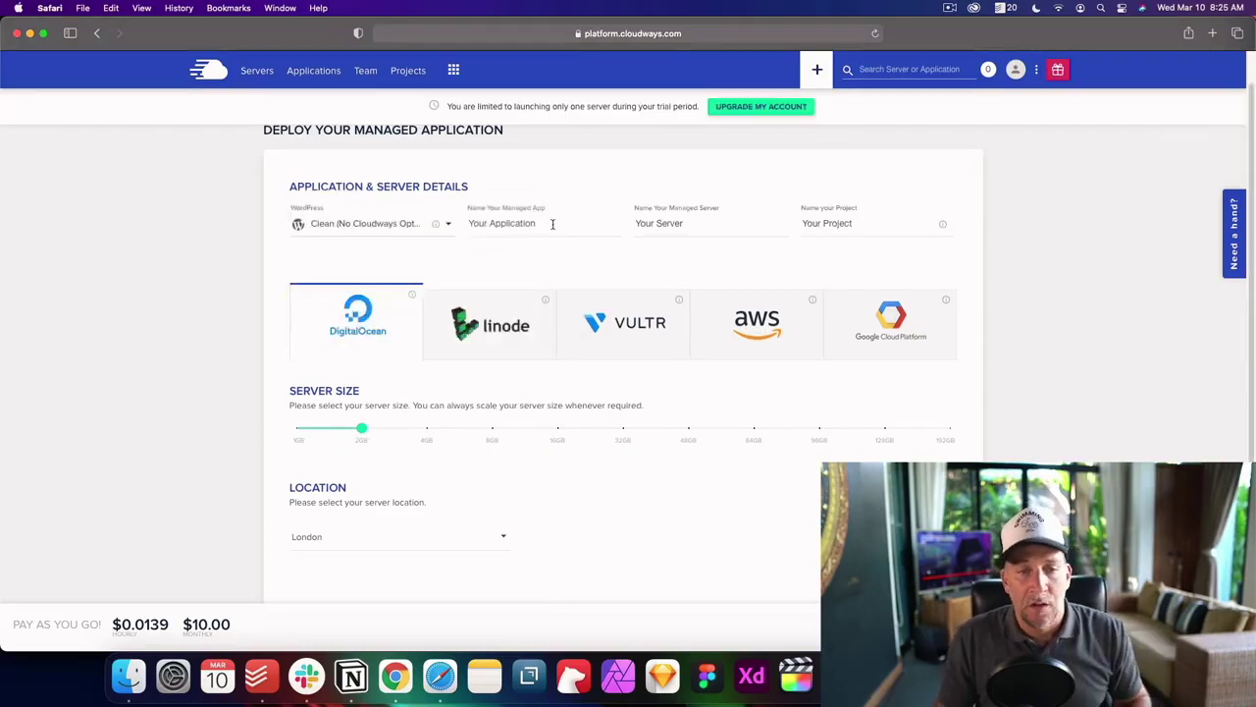
Step: Replace the default app name with 'My New' and select the default server name
left_click_drag(553, 223, 483, 223)
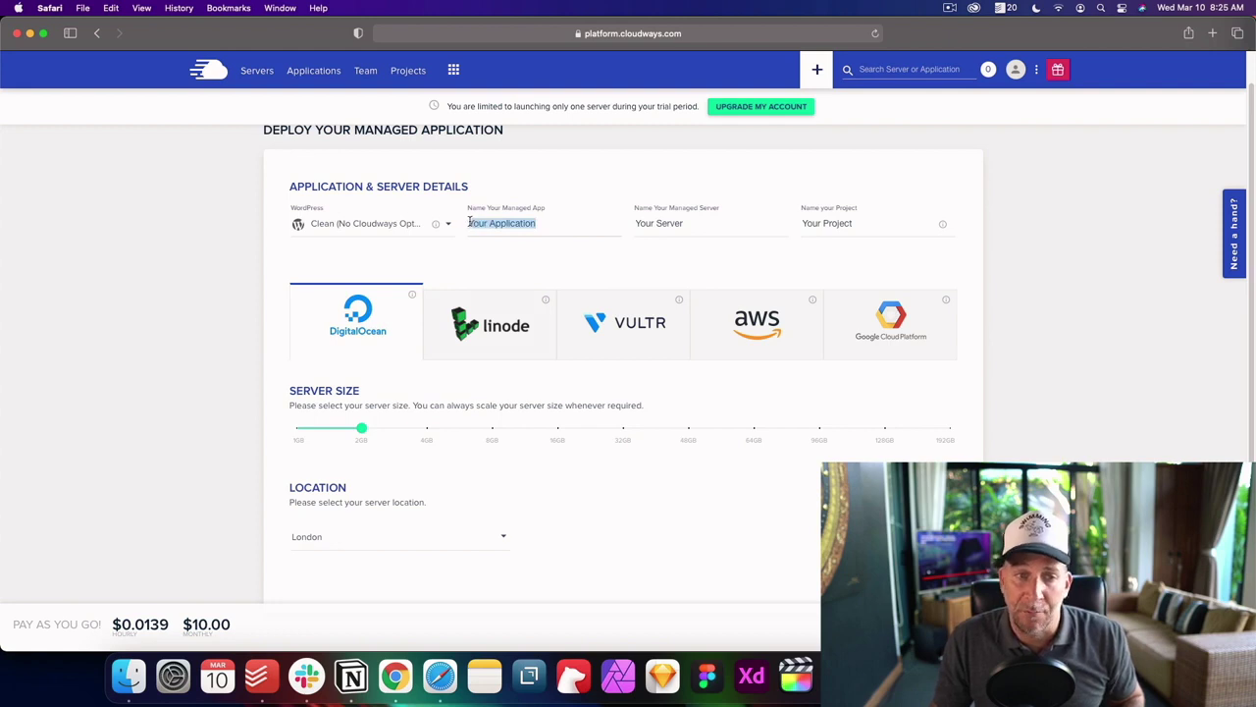
left_click(548, 224)
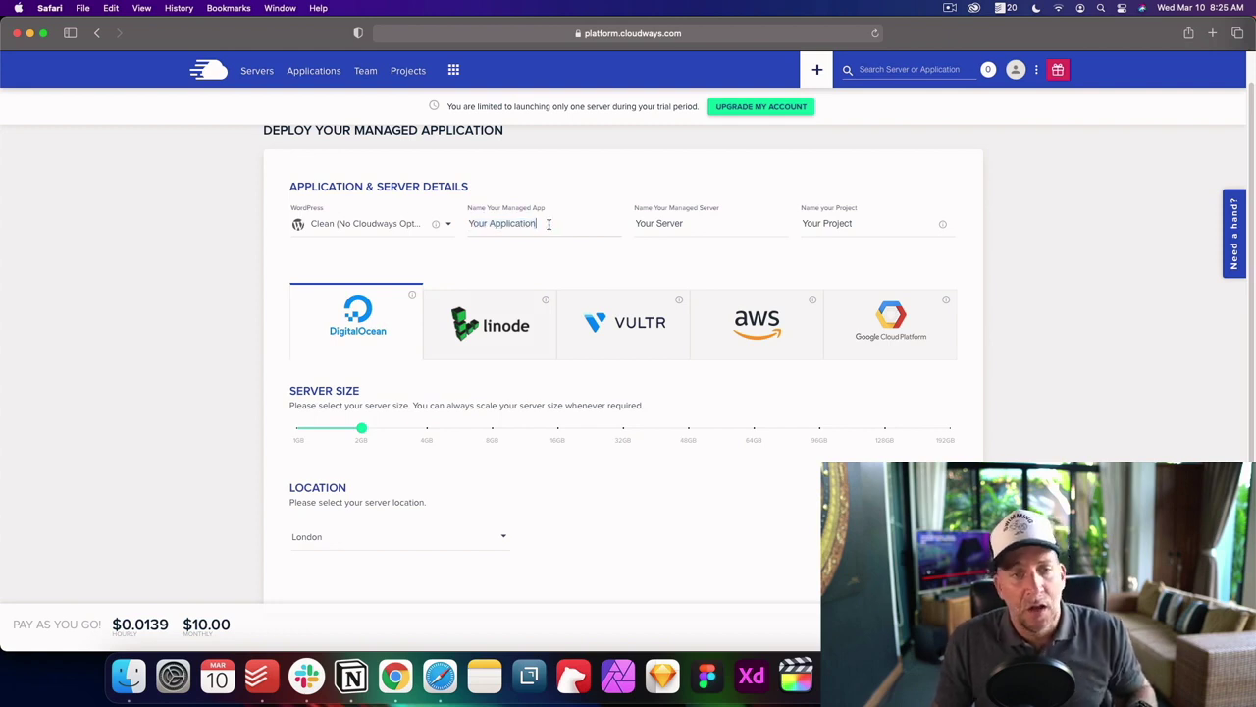
left_click_drag(545, 223, 478, 218)
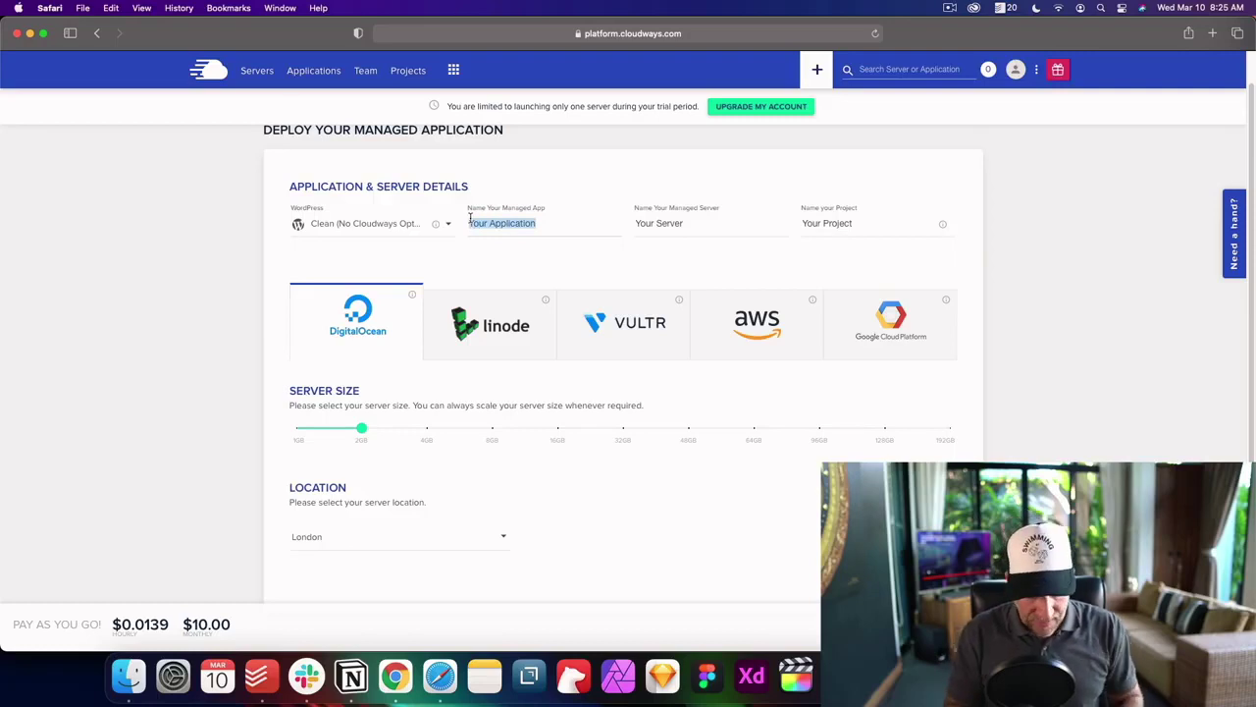
type("My New Site")
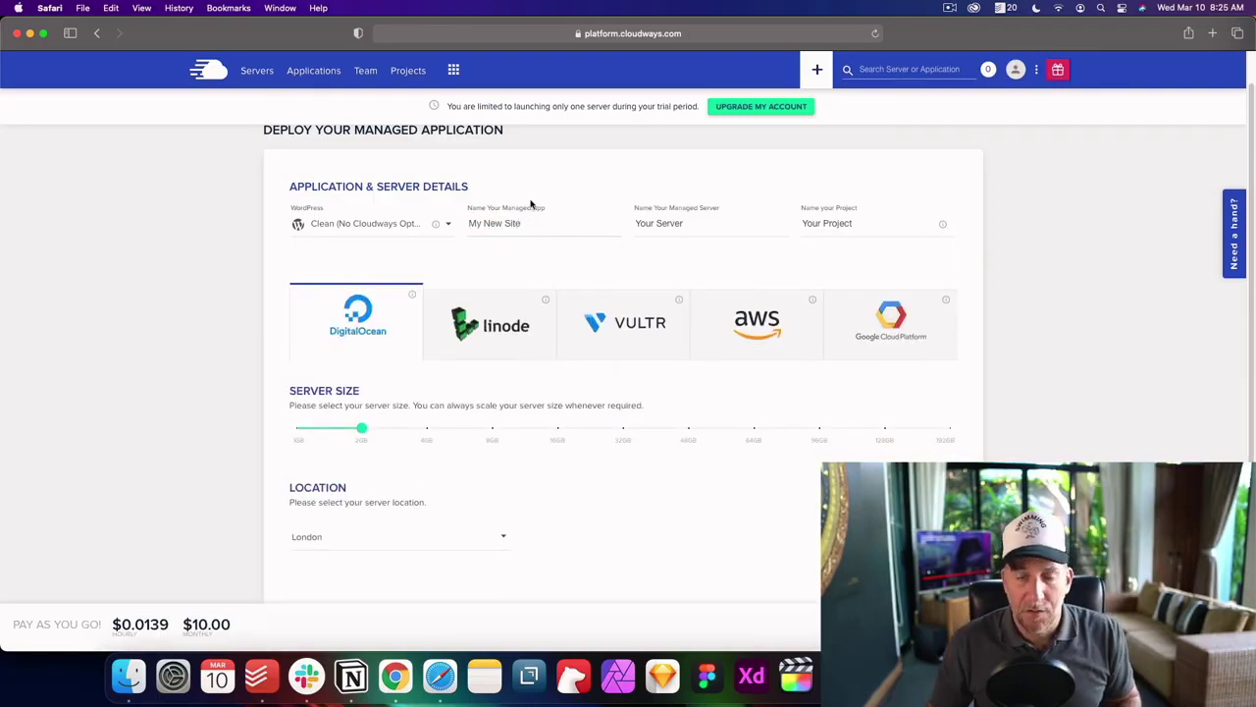
left_click_drag(705, 224, 634, 223)
left_click(686, 223)
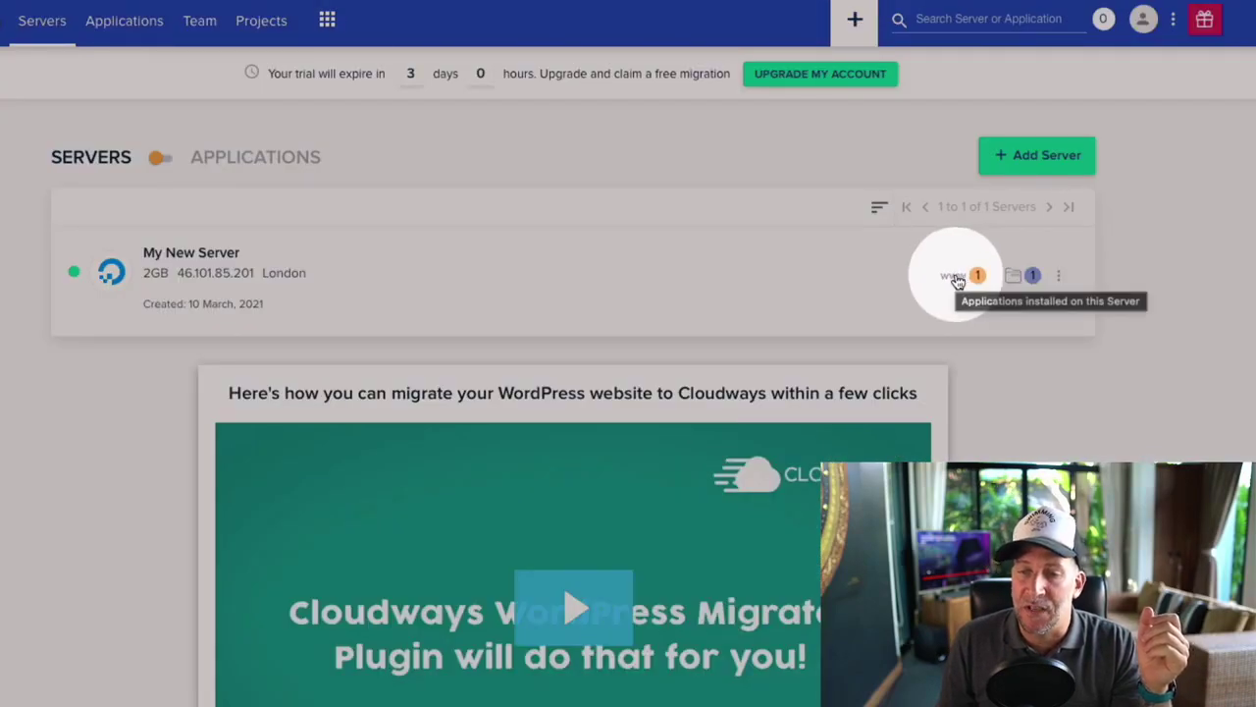
Step: Show the server's applications, then go to the Applications list with My New Website
left_click(957, 278)
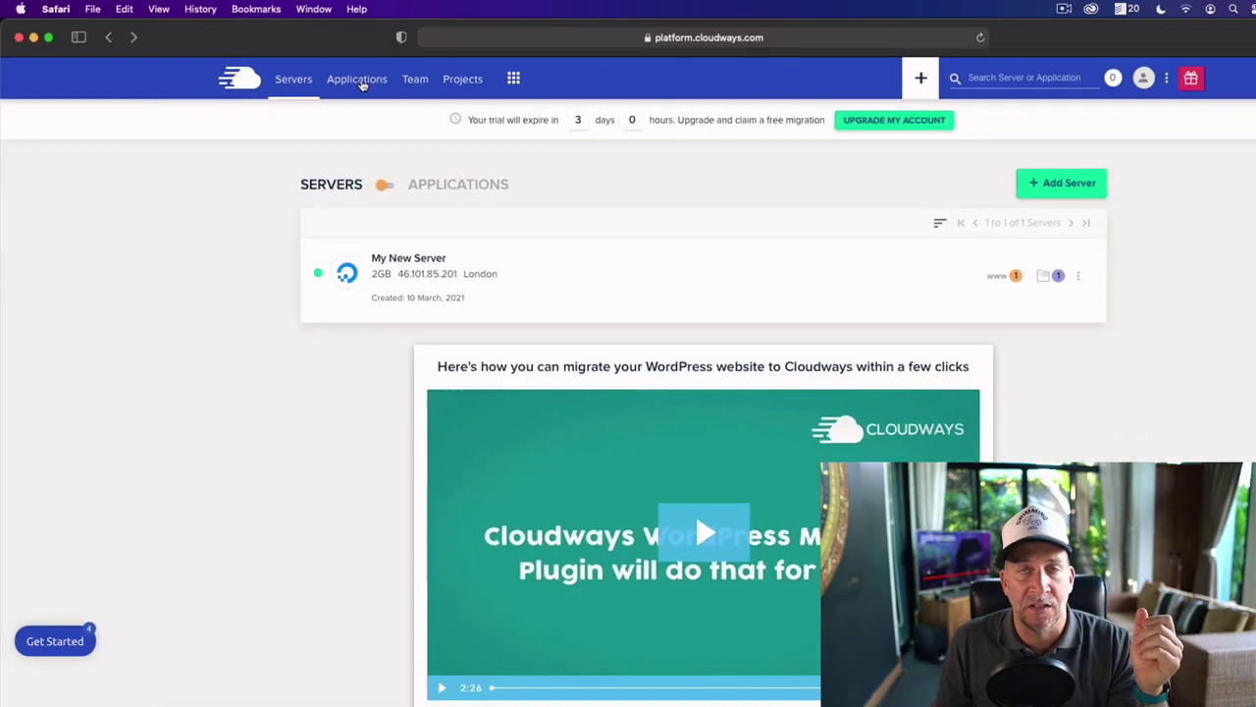
left_click(467, 108)
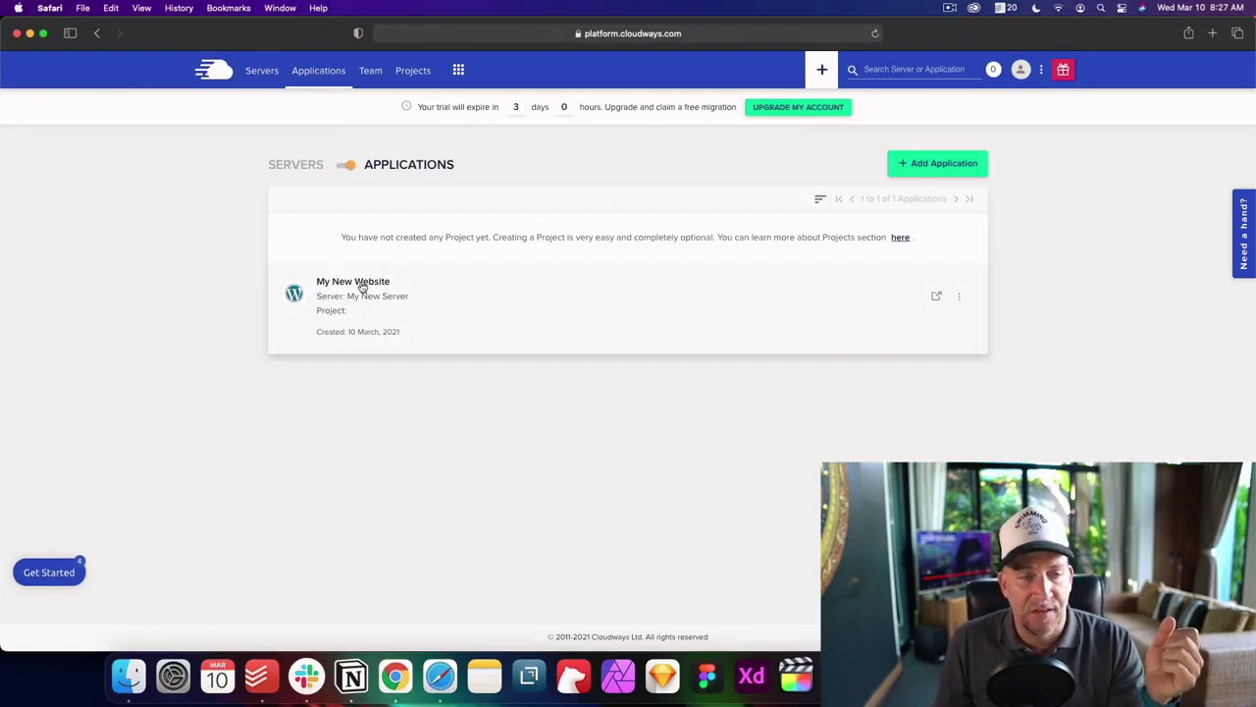
Step: Open My New Website's Access Details and select its application URL
left_click(359, 283)
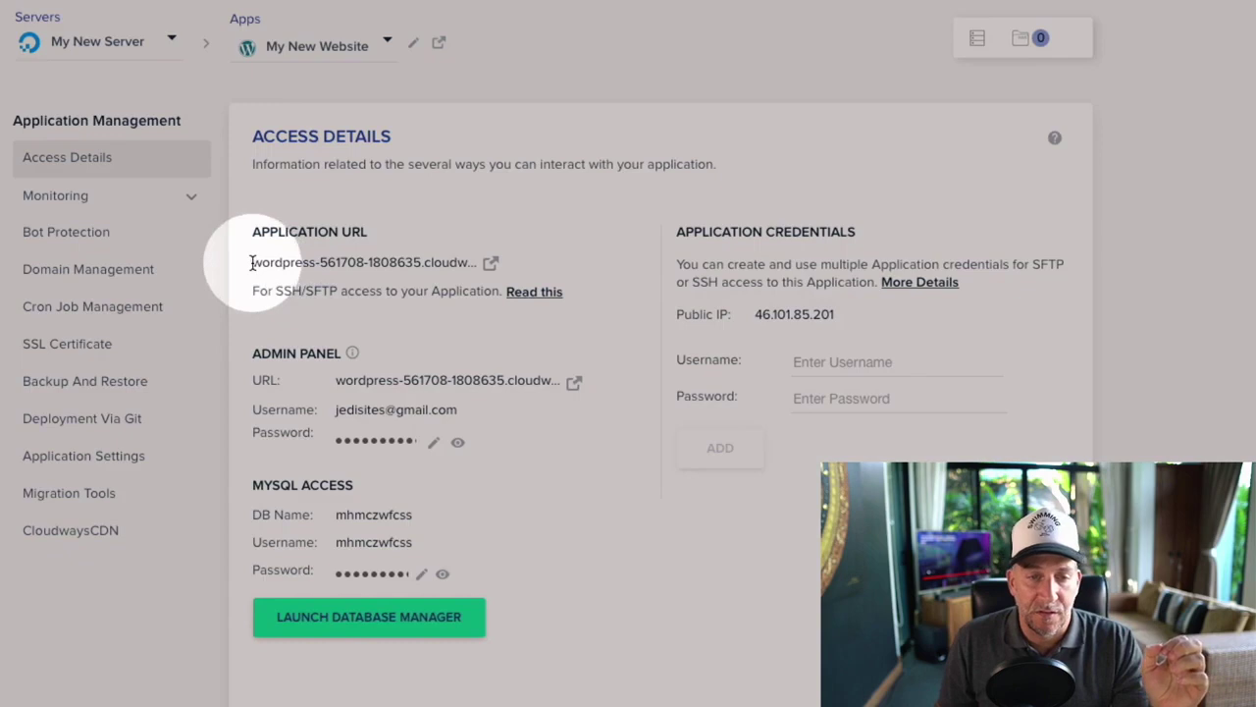
left_click_drag(252, 262, 424, 262)
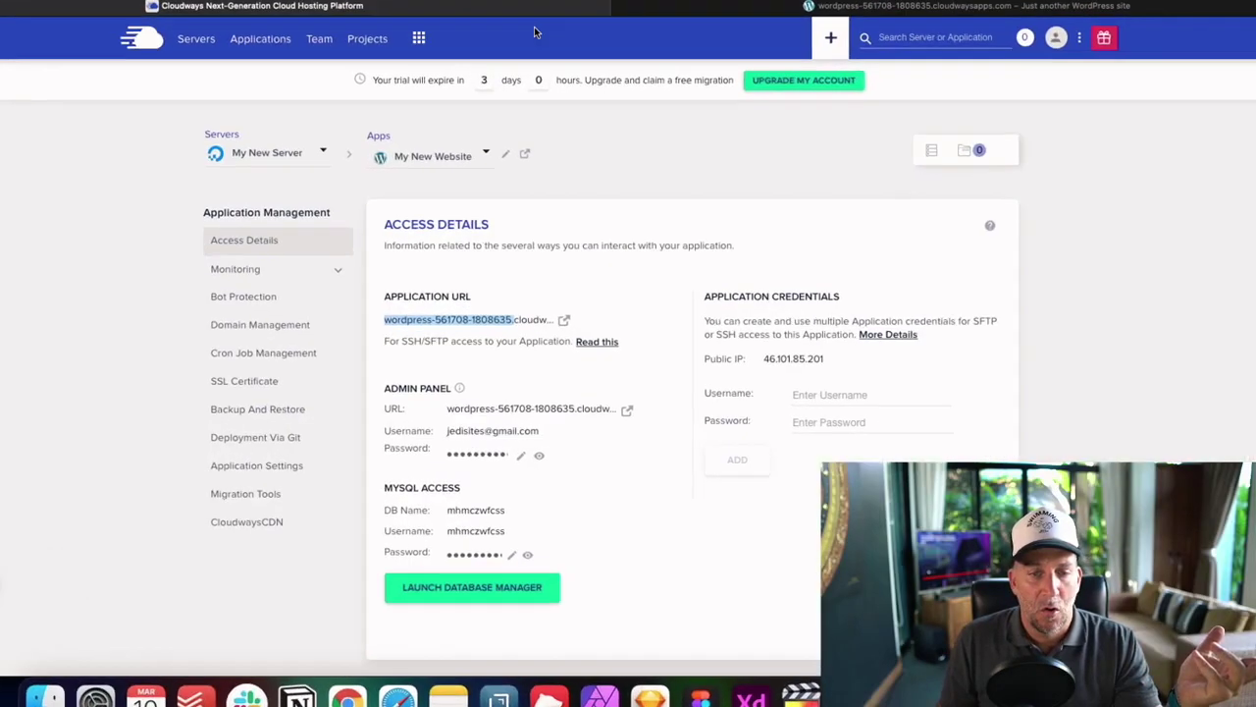
Step: Open the WordPress admin login and sign in with the Cloudways admin username and password
left_click_drag(265, 365, 351, 365)
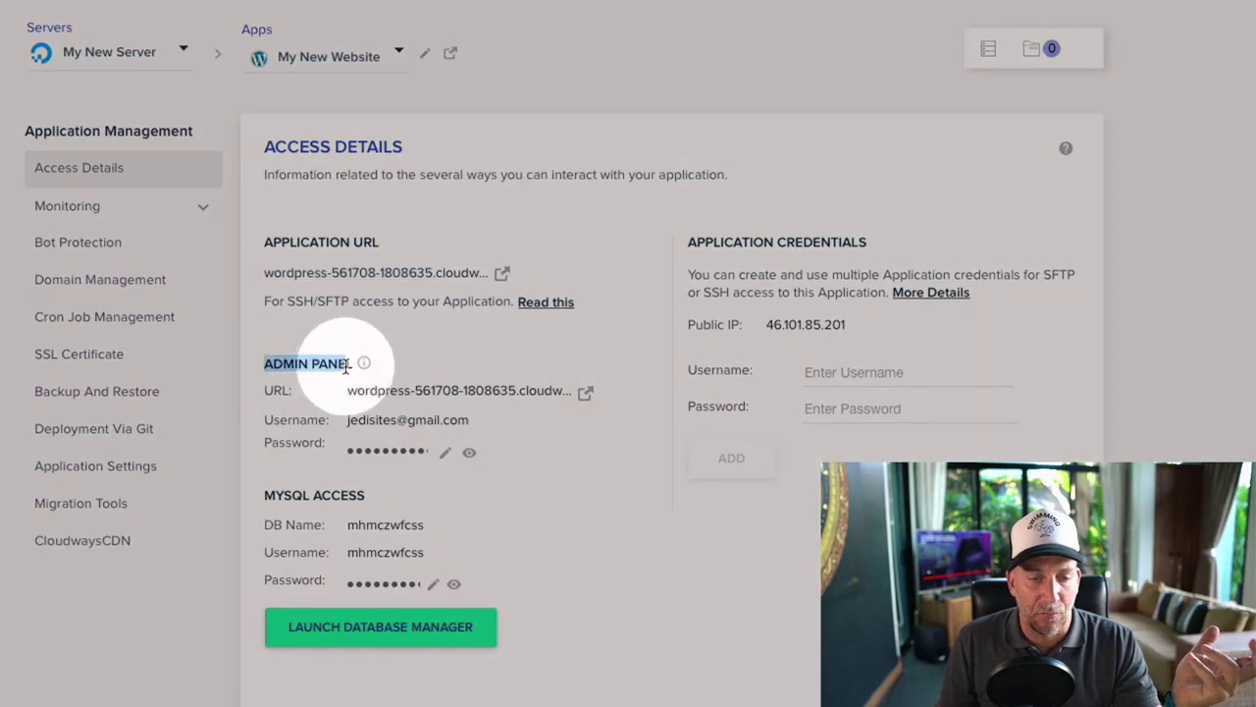
left_click(594, 398)
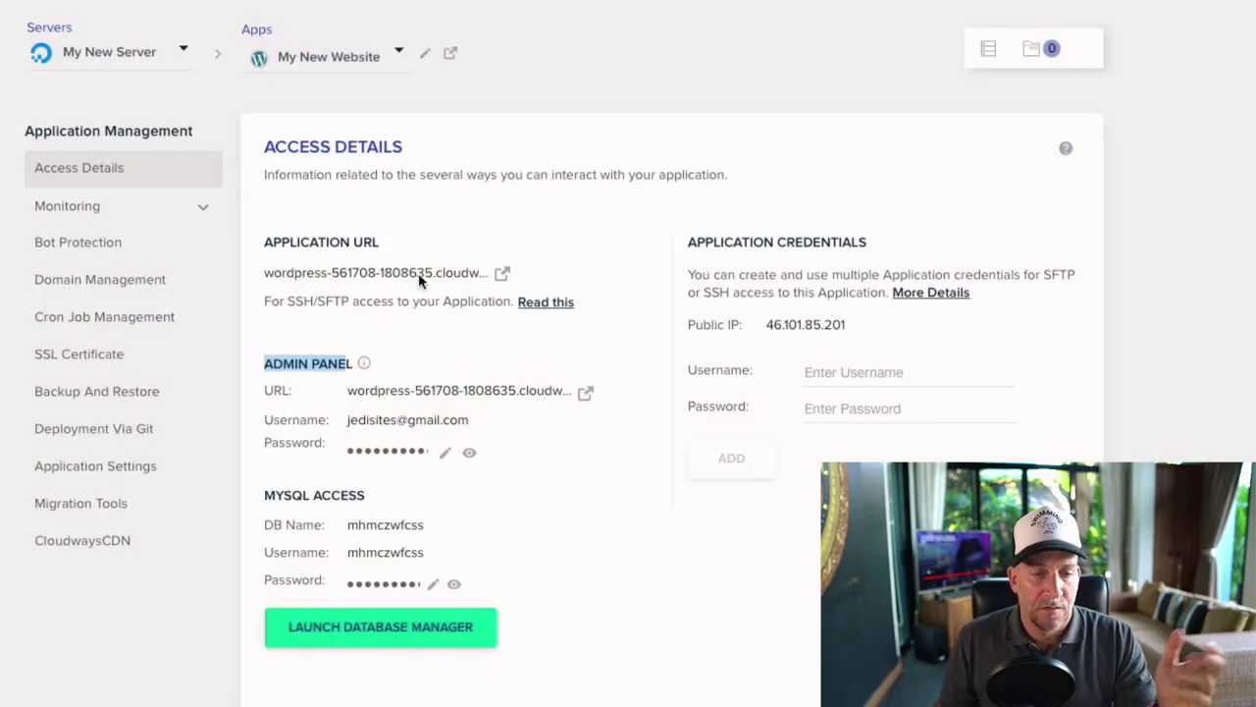
left_click(402, 424)
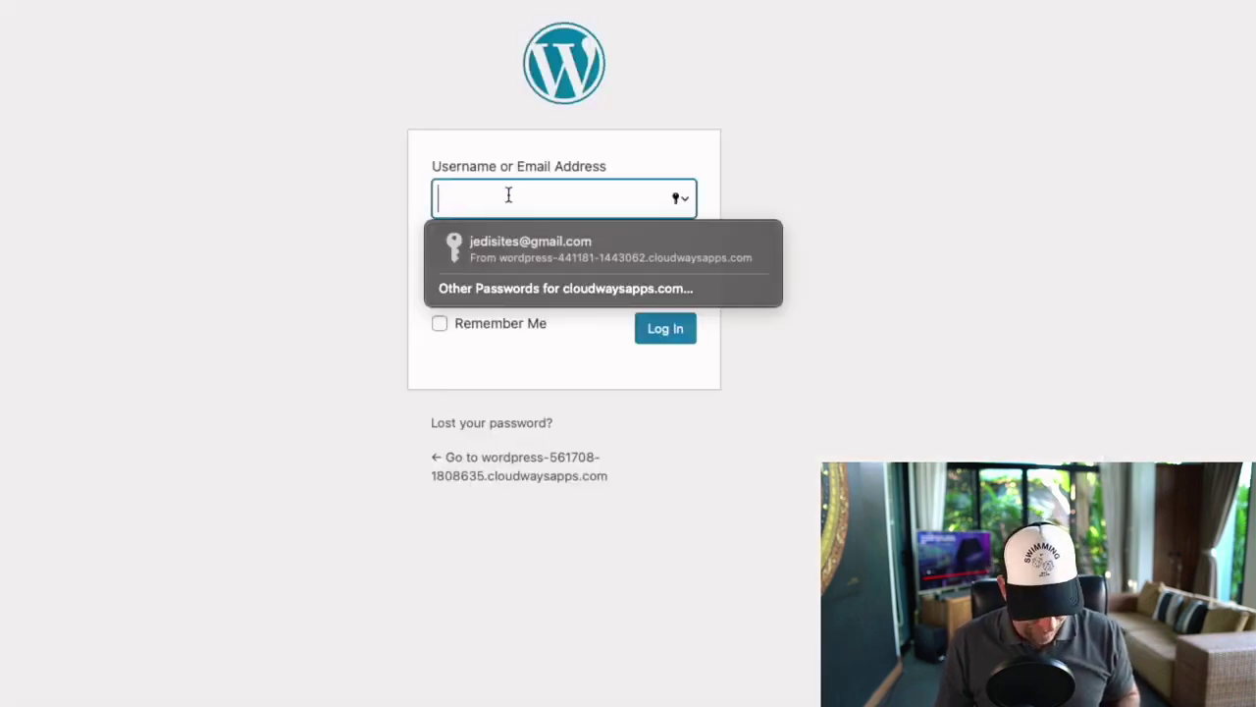
key("super+v")
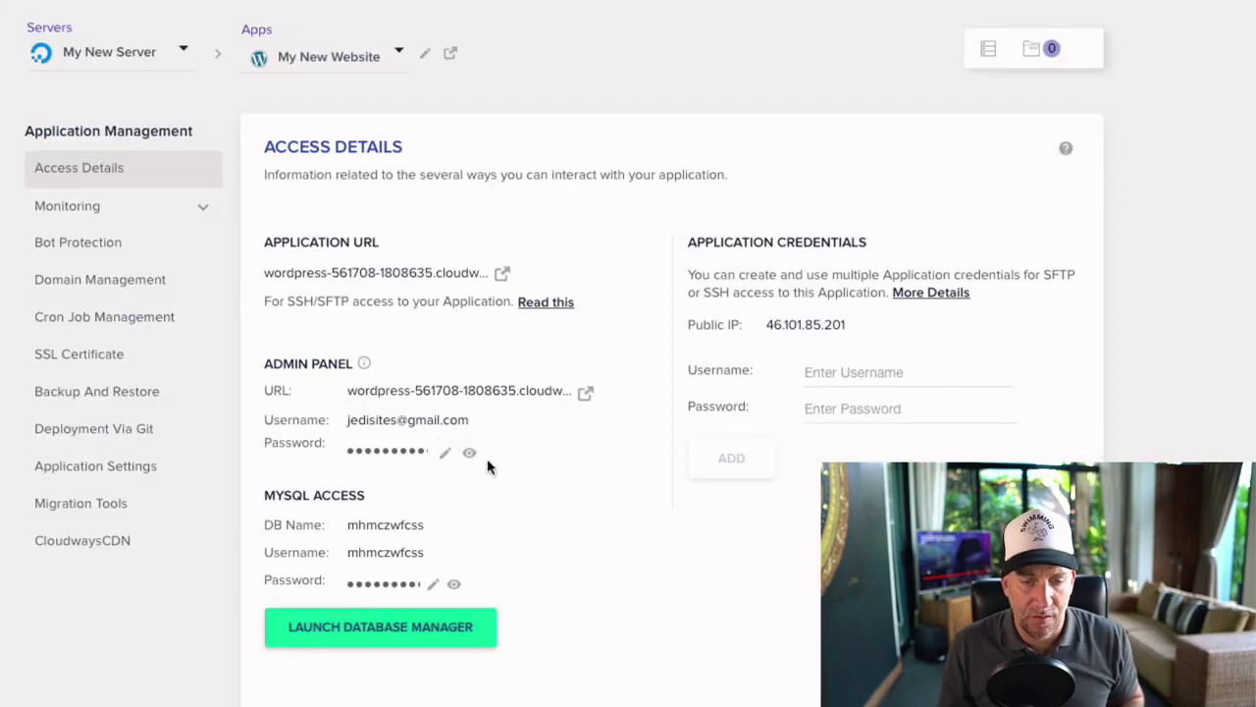
left_click(461, 451)
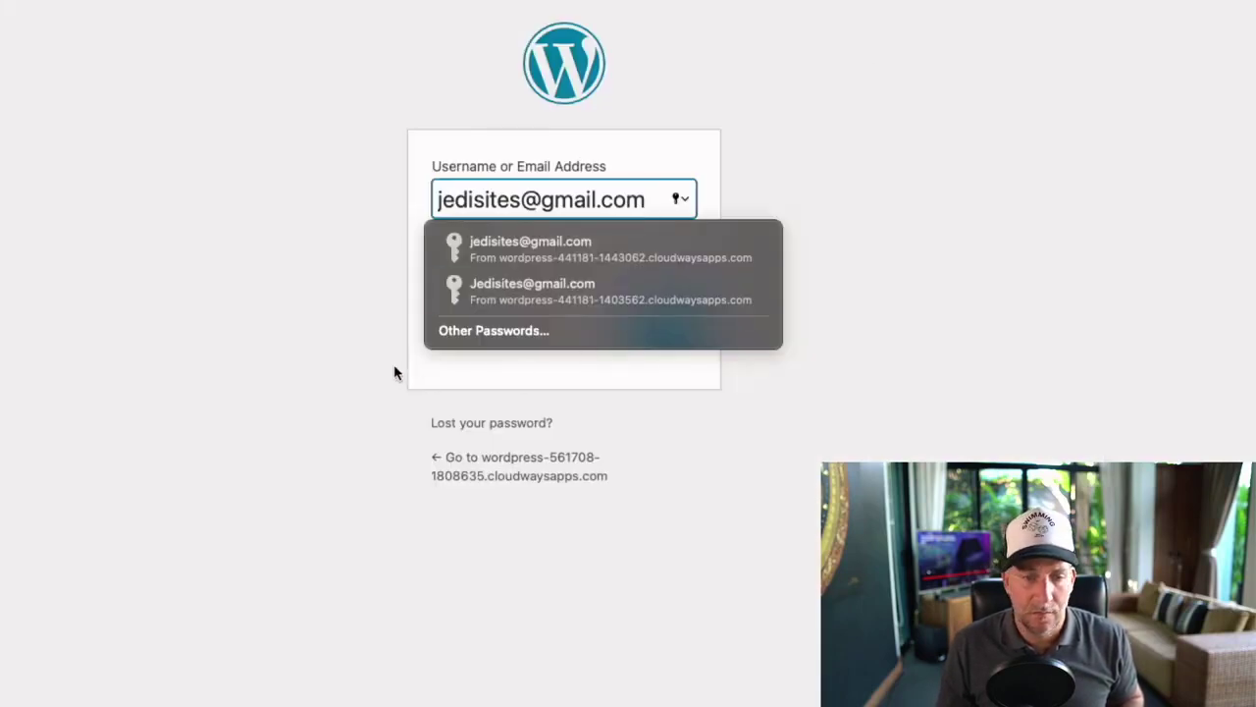
left_click(482, 275)
key("super+v")
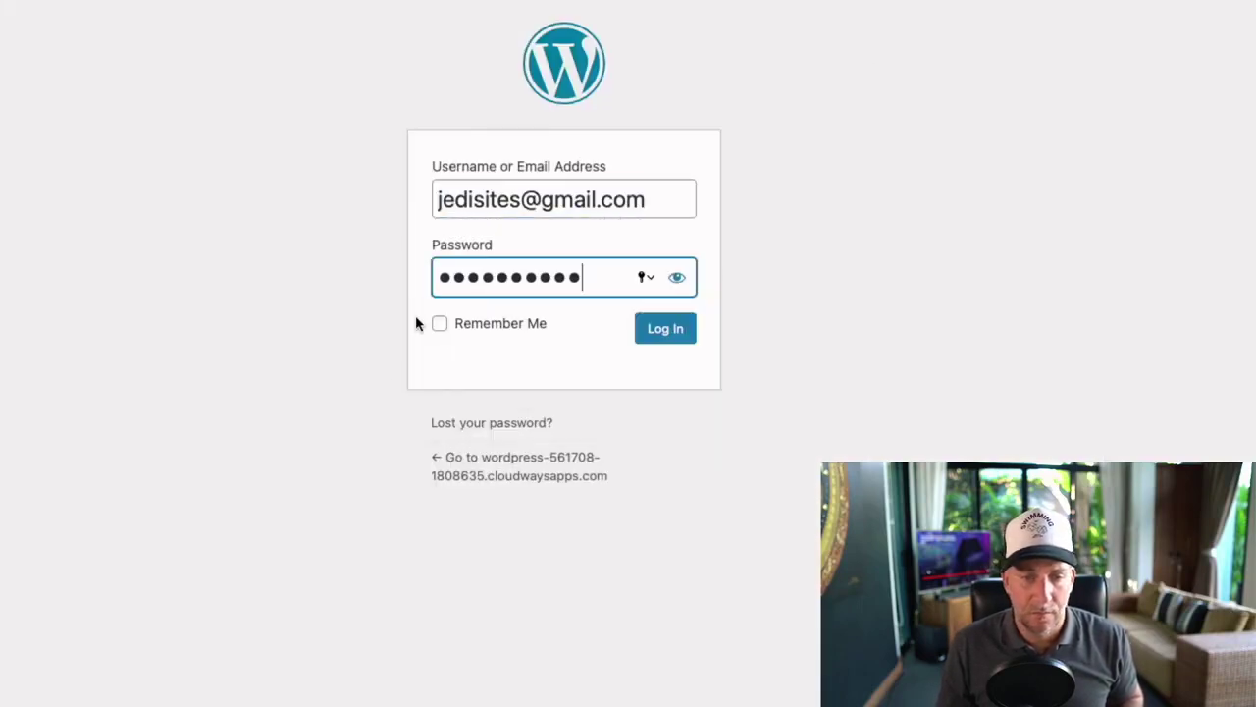
left_click(658, 336)
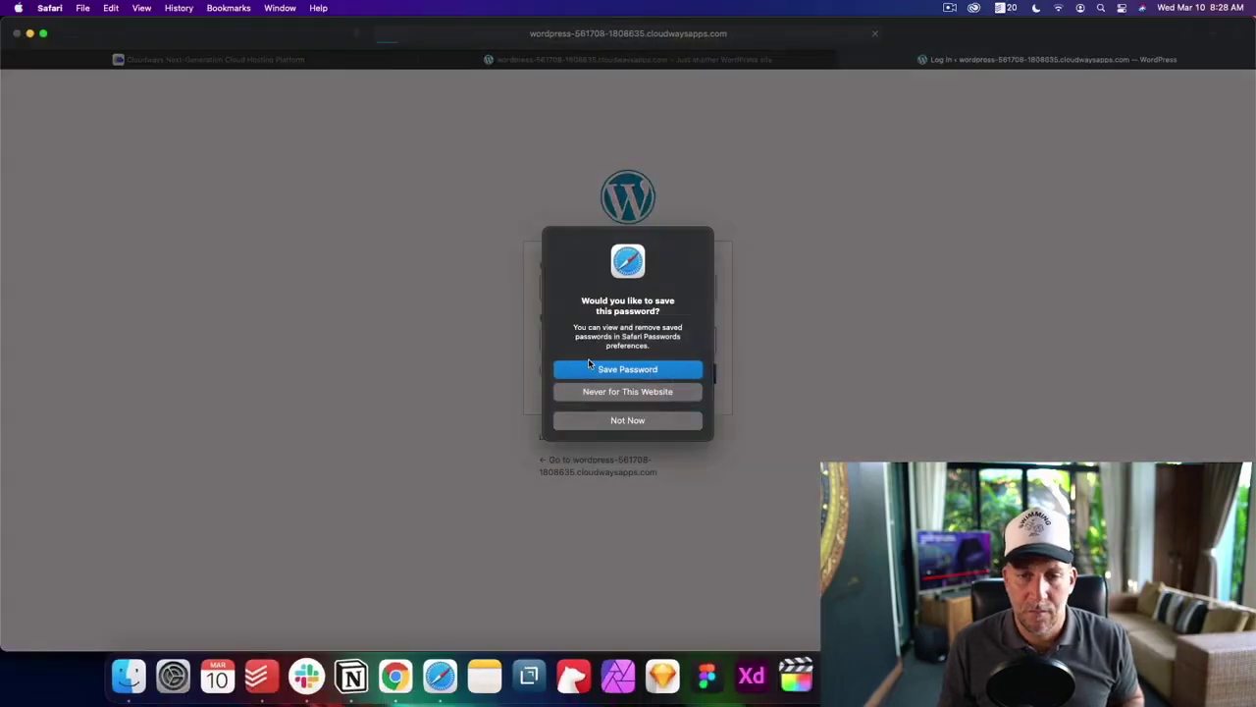
Step: Dismiss the save-password prompt and return to the Cloudways tab
left_click(629, 397)
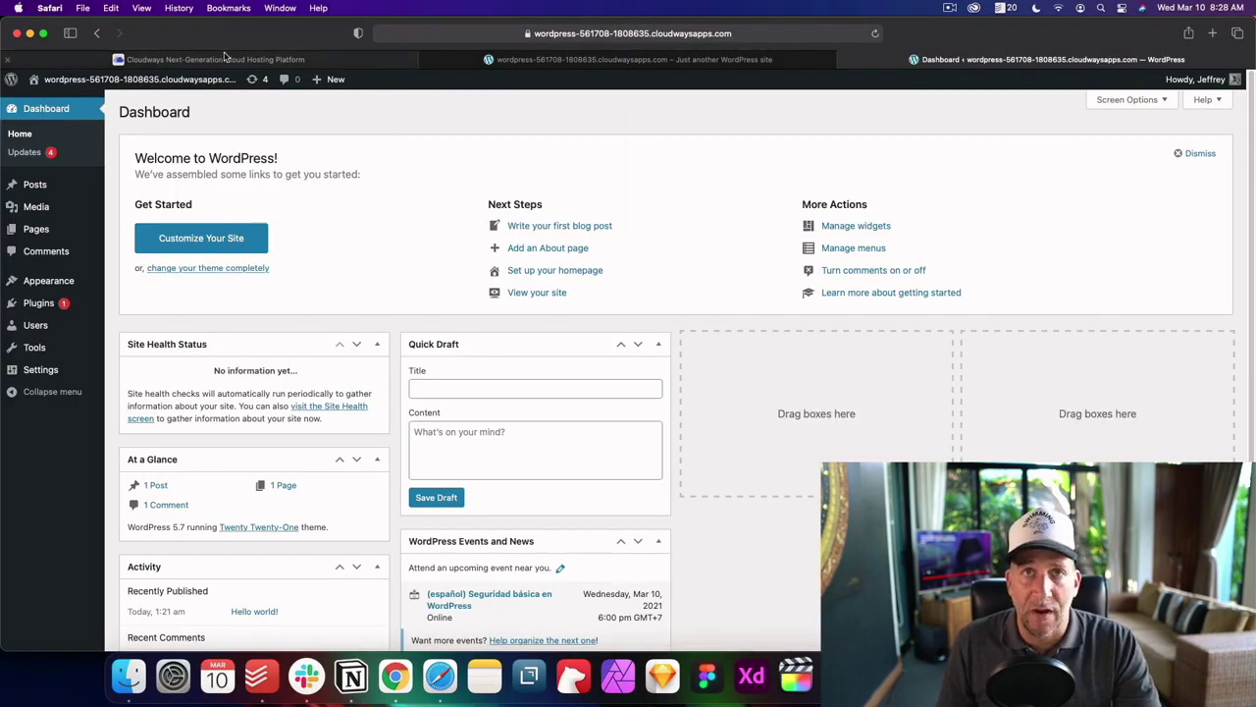
mouse_move(215, 62)
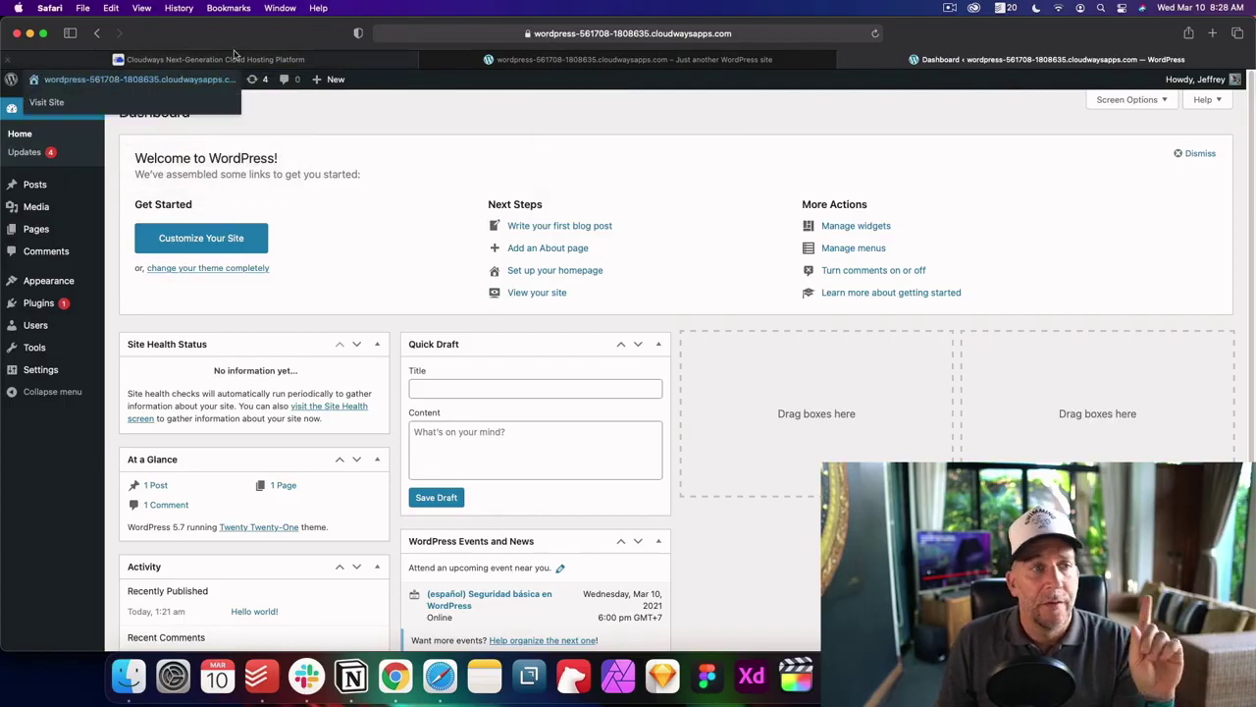
left_click(228, 59)
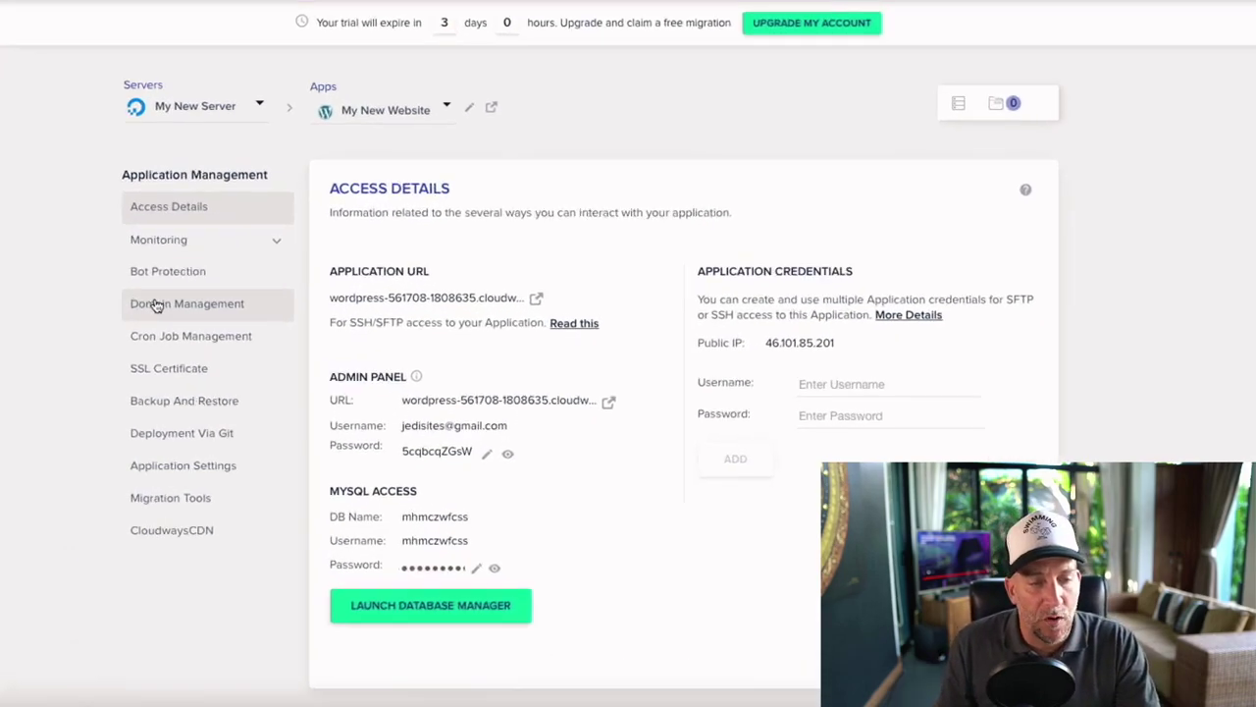
Step: Enter lytbox.co as the primary domain and add a www additional domain in Domain Management
left_click(292, 344)
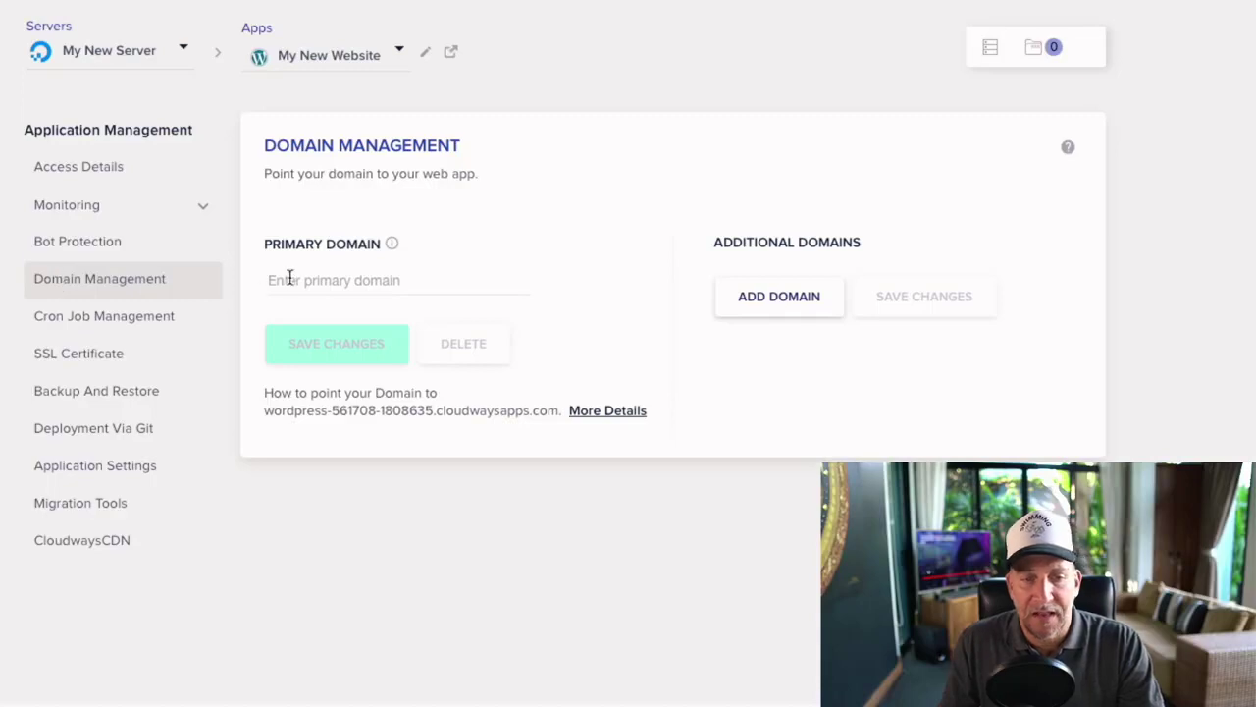
left_click(277, 280)
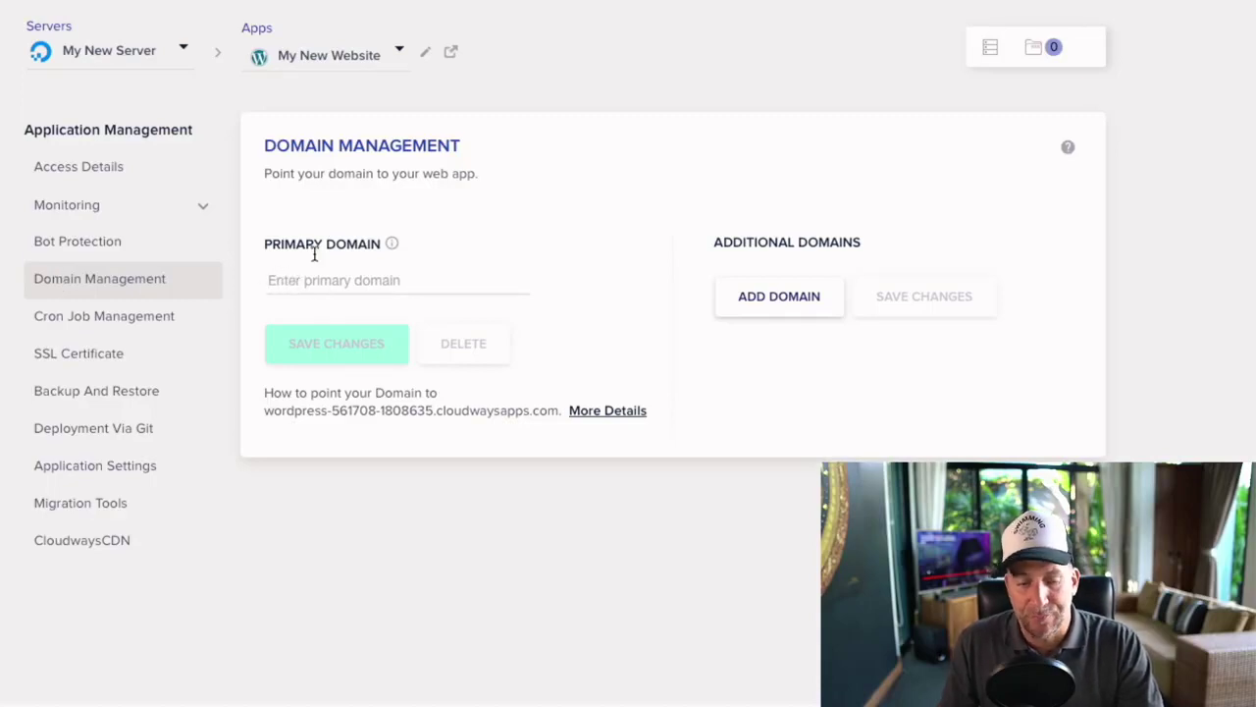
type("lytb")
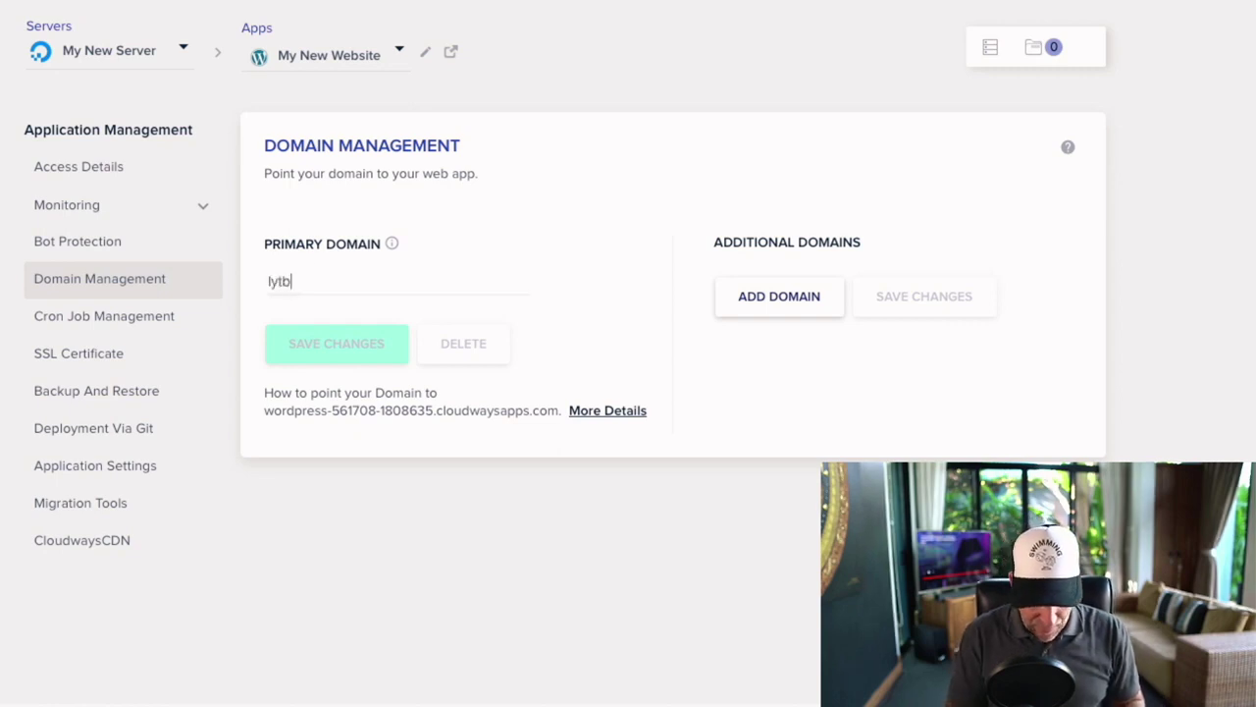
type("ox.co")
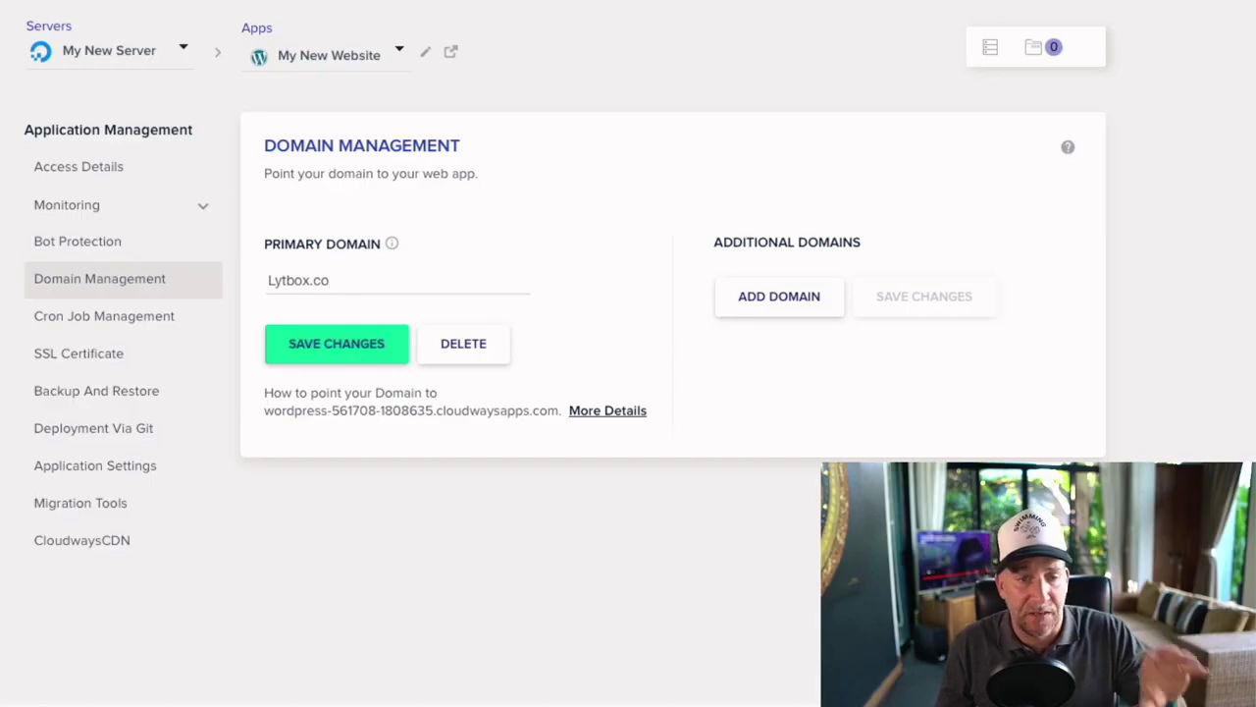
left_click(753, 308)
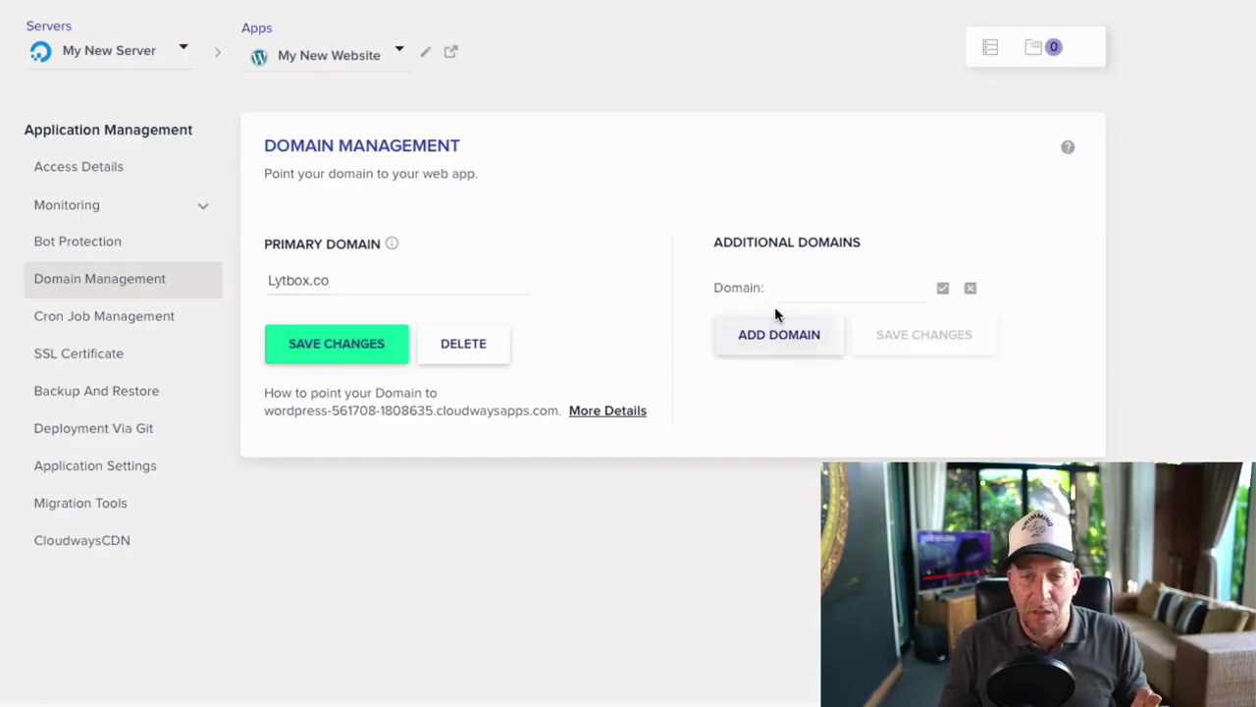
left_click(788, 289)
type("www.lytbox.co")
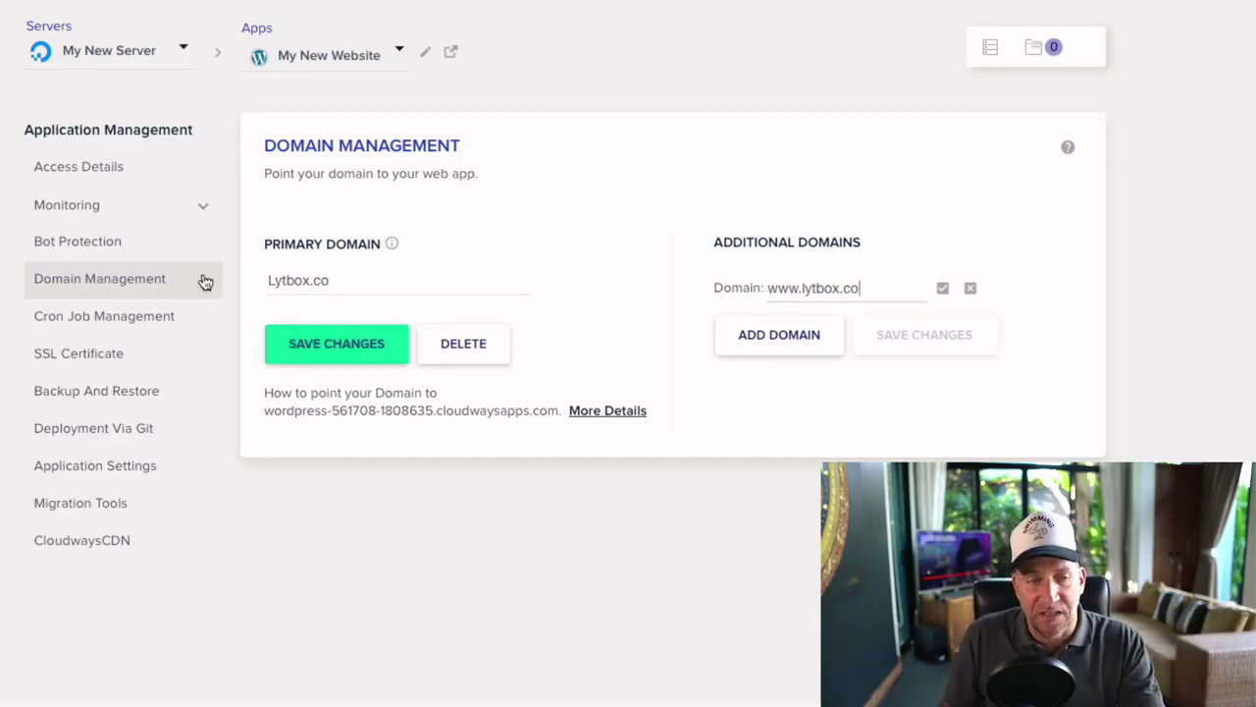
Step: Return to Access Details and copy the public IP 46.101.85.201
left_click(92, 166)
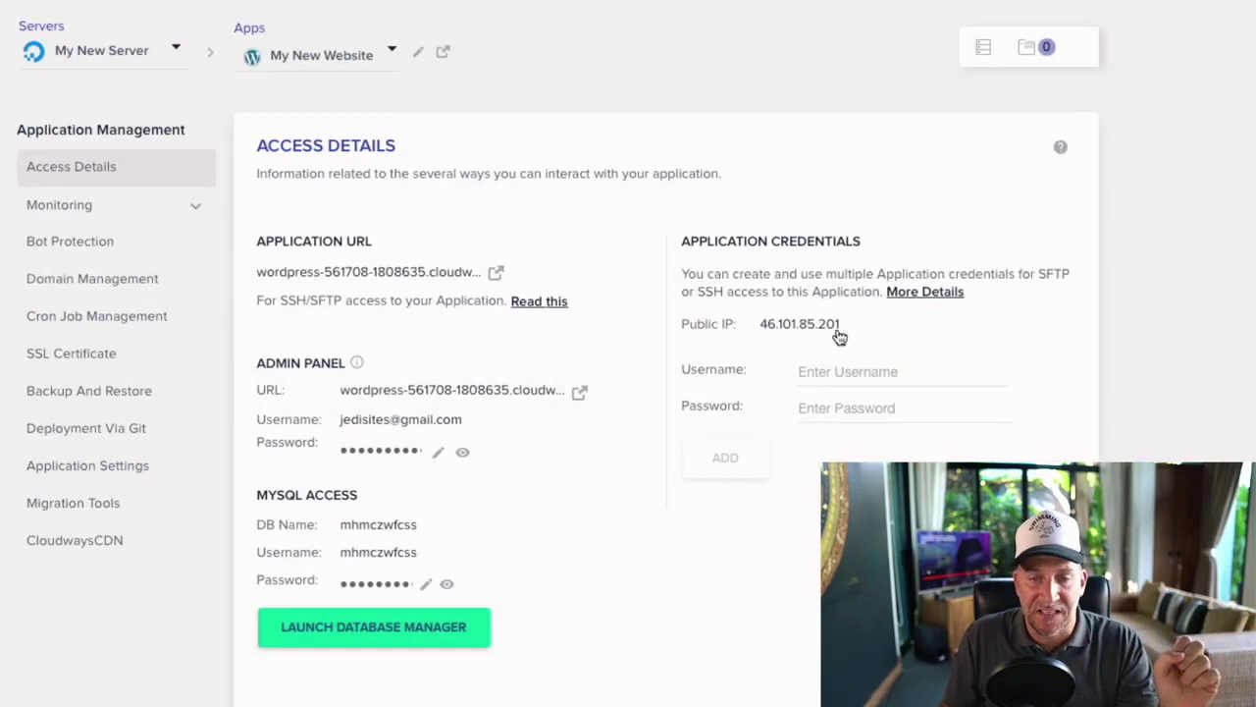
left_click(830, 330)
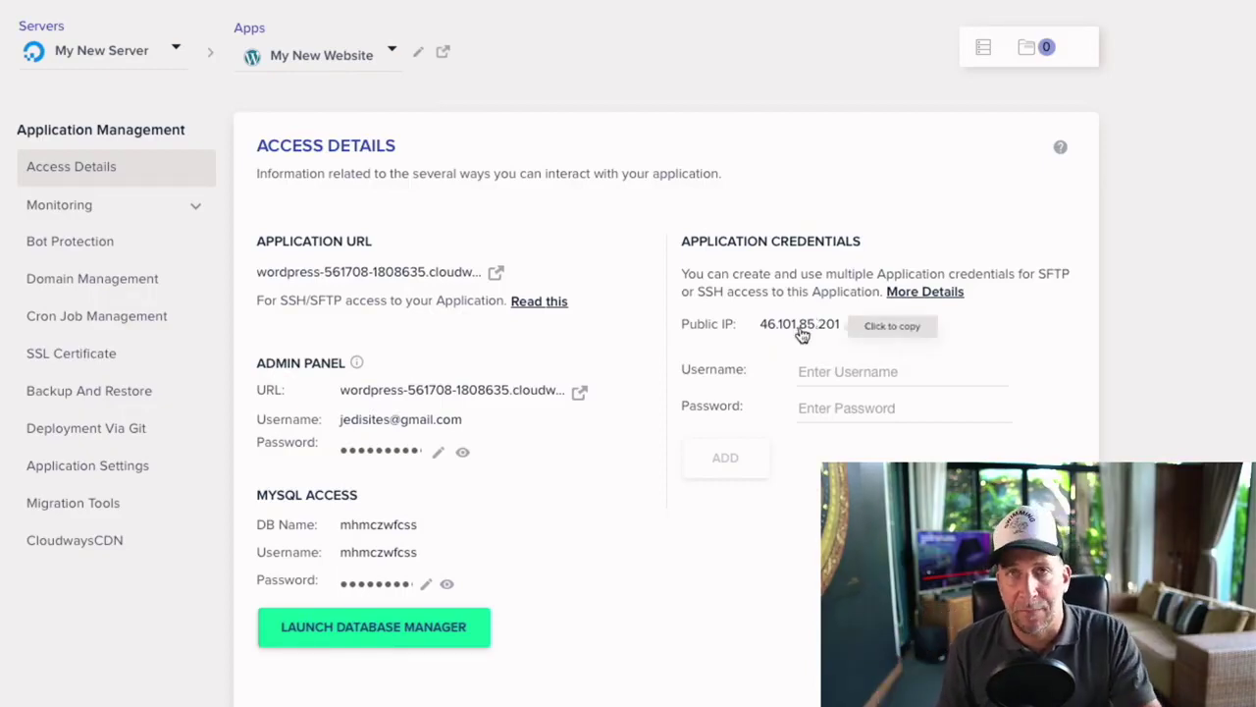
left_click(802, 335)
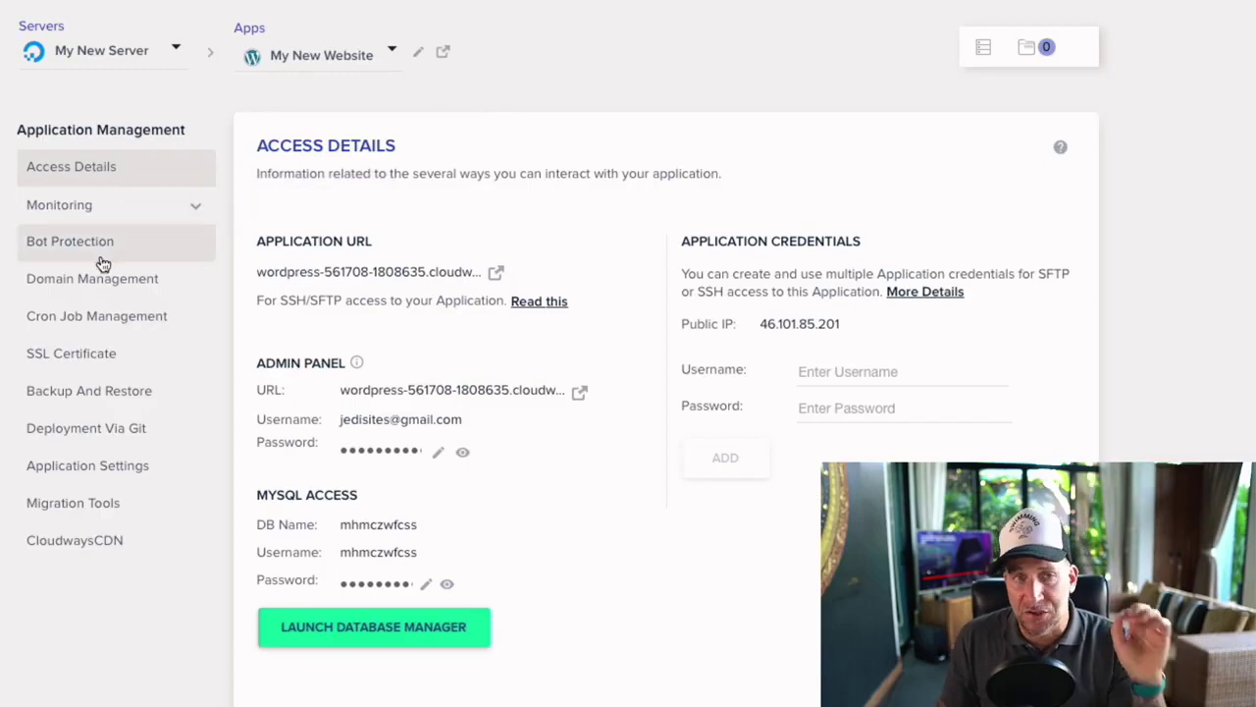
Step: Open SSL Certificate settings for My New Website and select Let's Encrypt
left_click(78, 358)
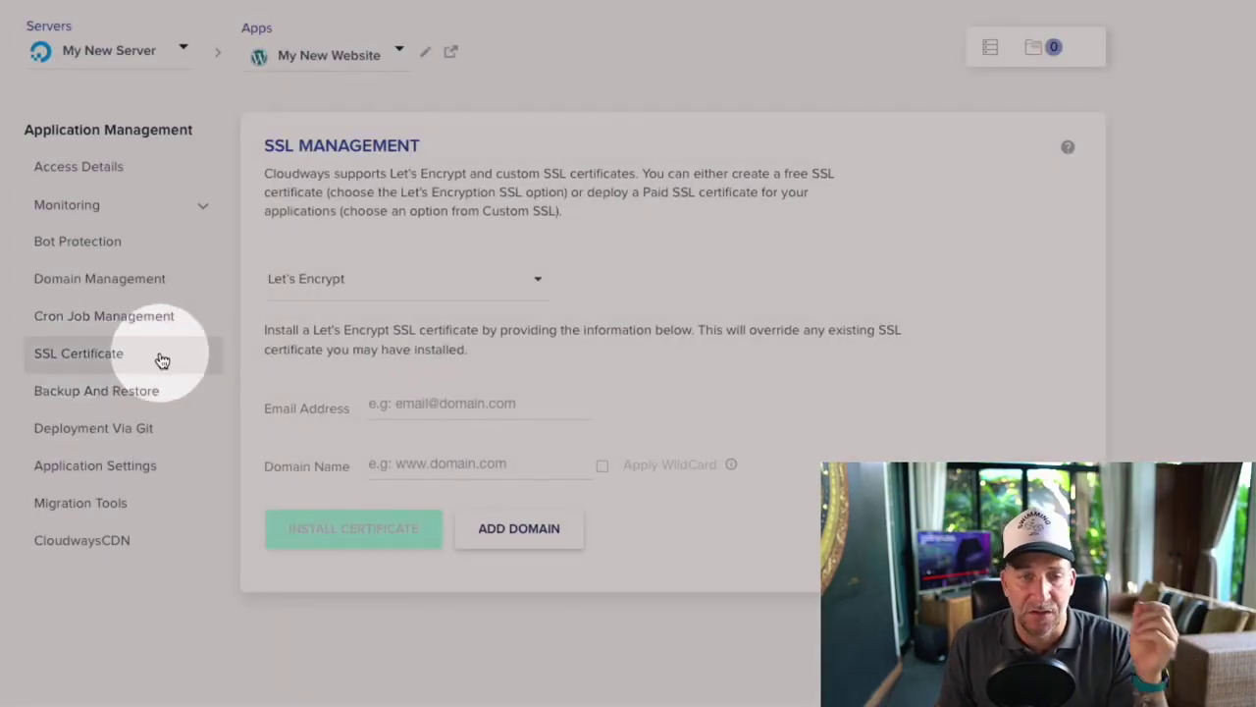
left_click(402, 296)
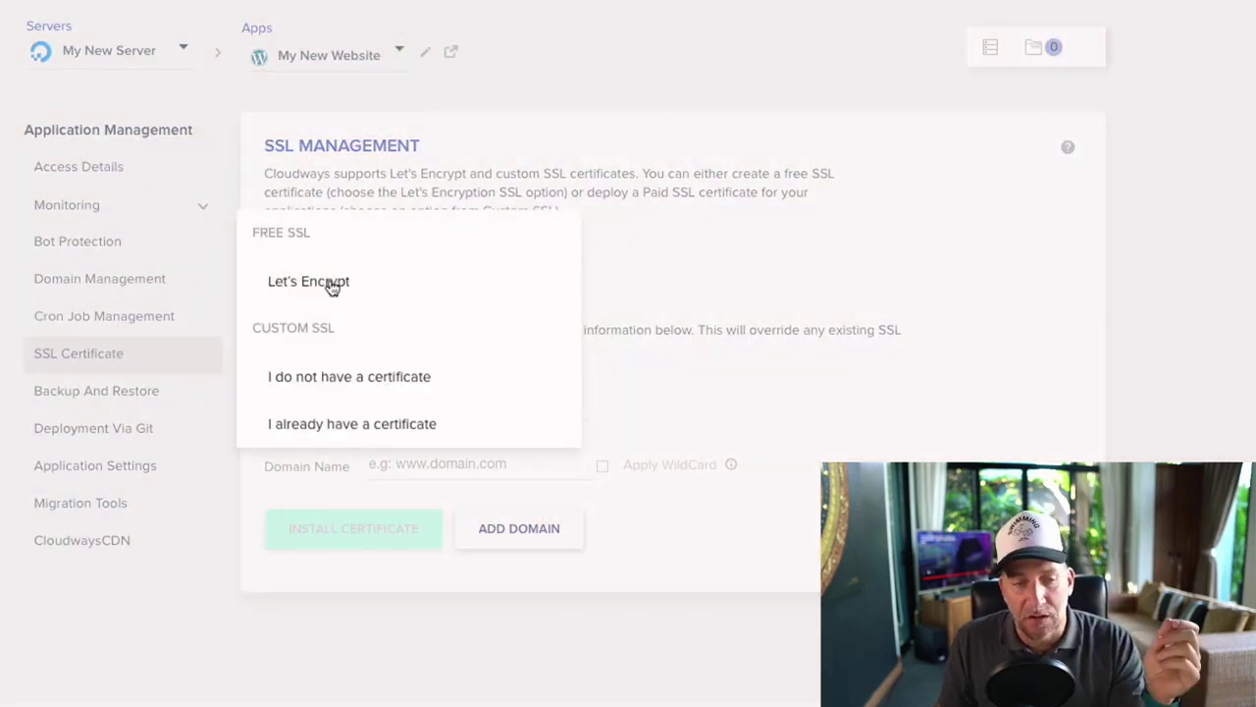
left_click(331, 286)
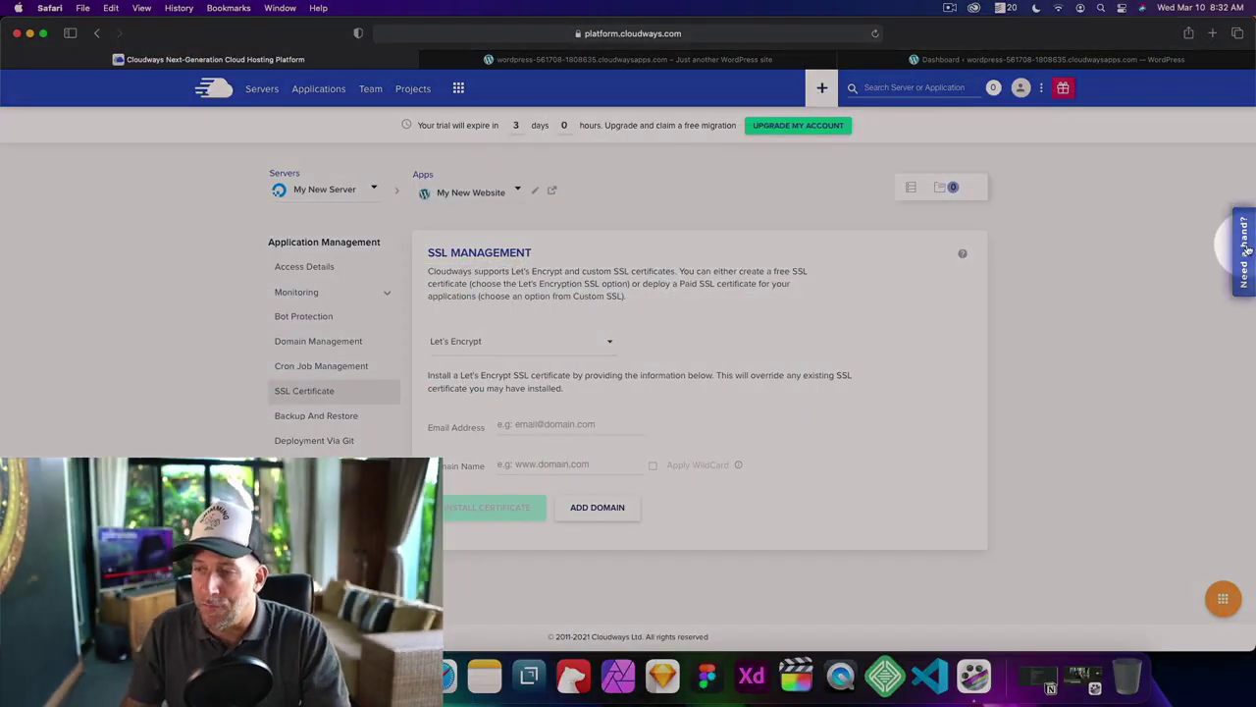
Step: Start a Live Chat from Need a hand?, then go to the Add-ons page listing Support Add-on and CloudwaysCDN
left_click(1241, 245)
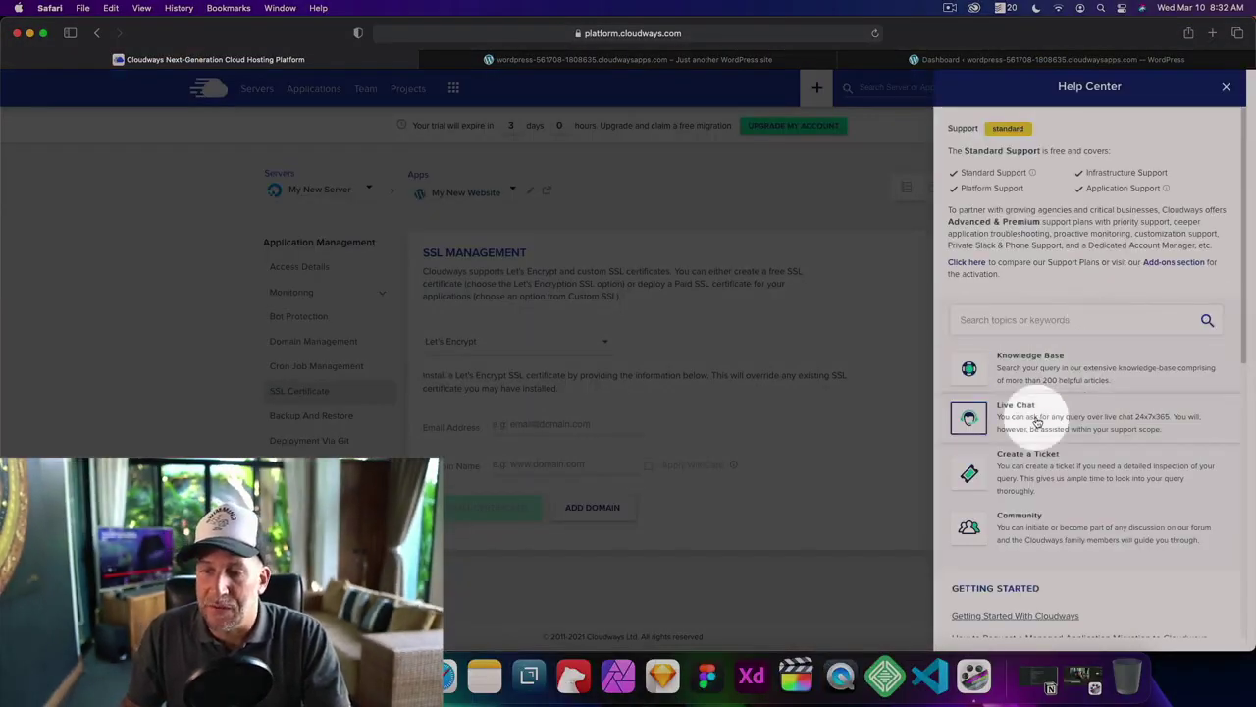
left_click(1037, 422)
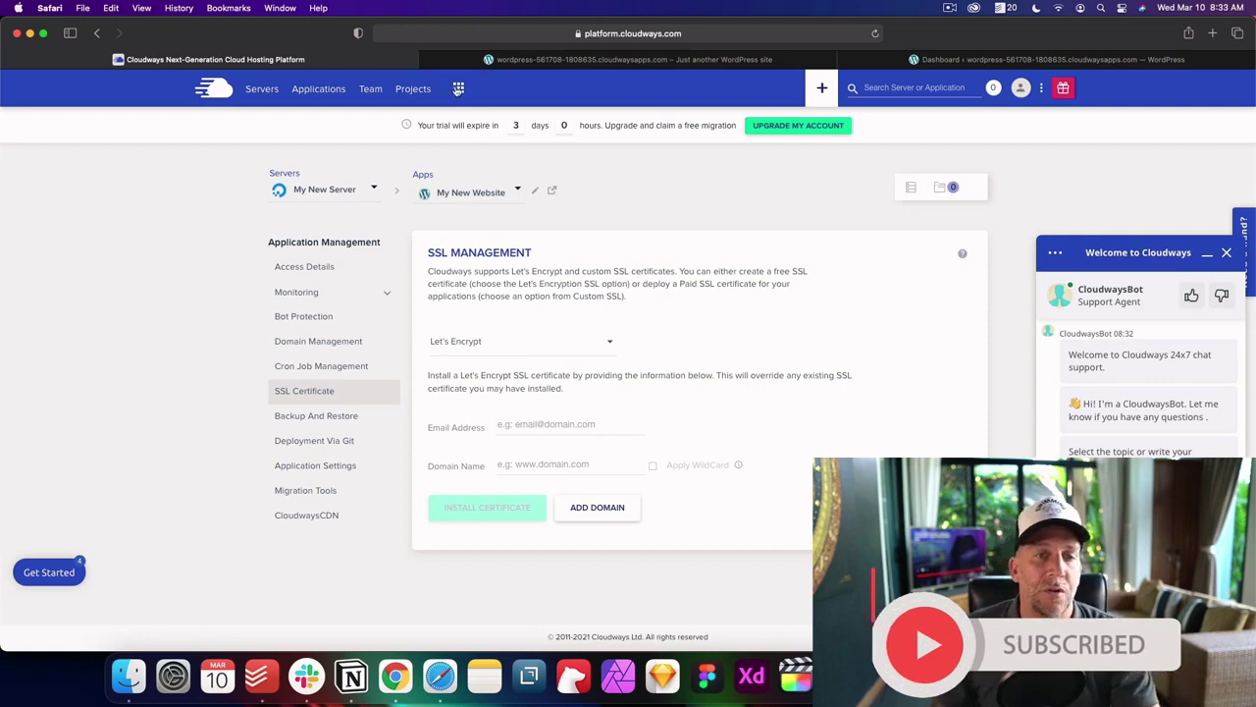
left_click(458, 89)
left_click(501, 148)
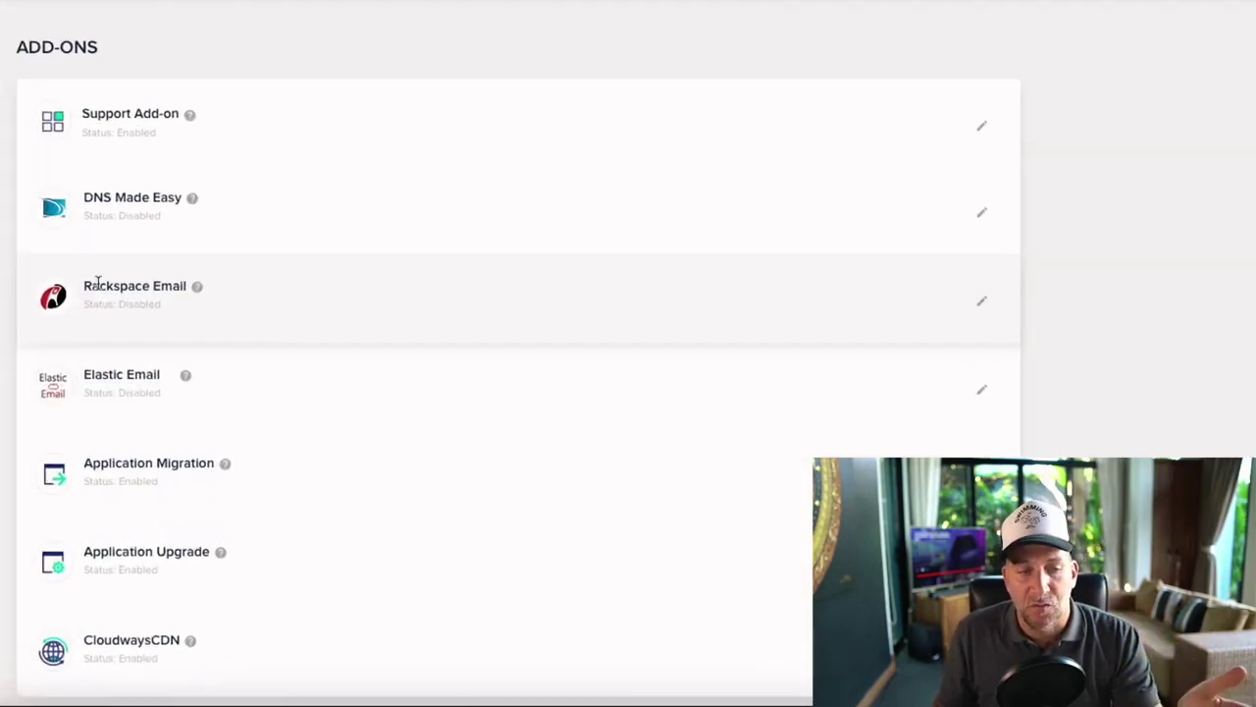
left_click_drag(97, 283, 167, 289)
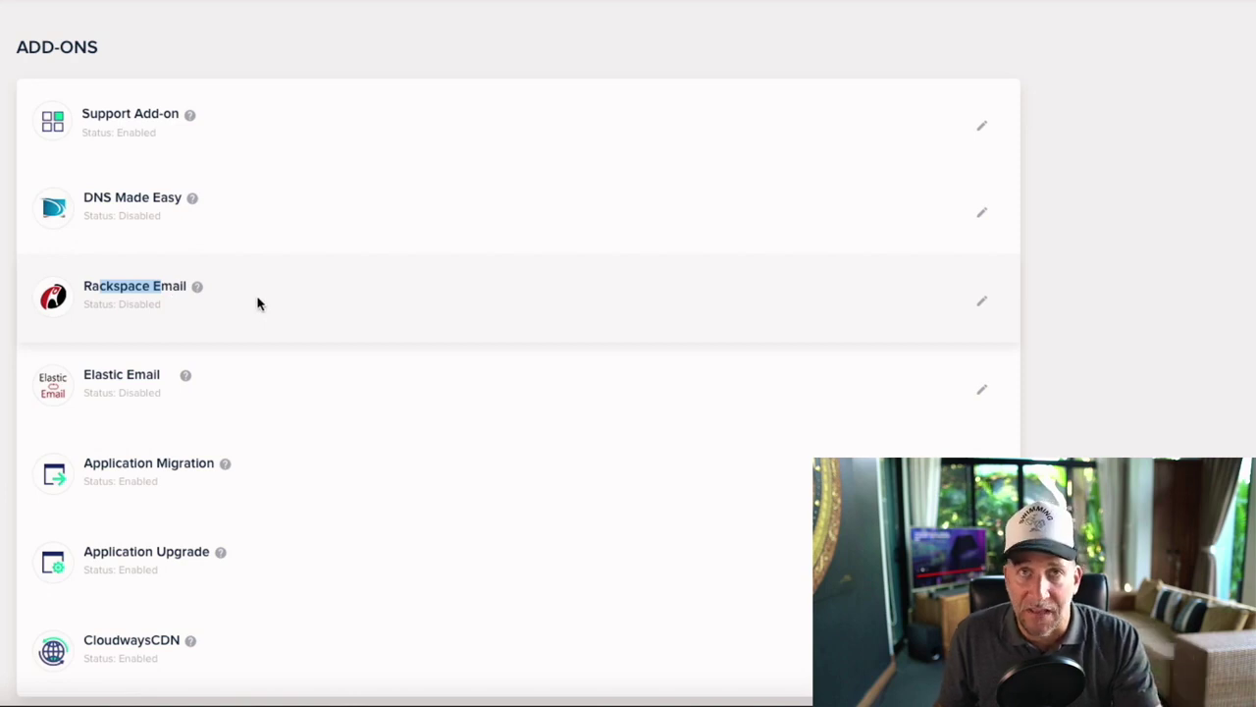
left_click(86, 374)
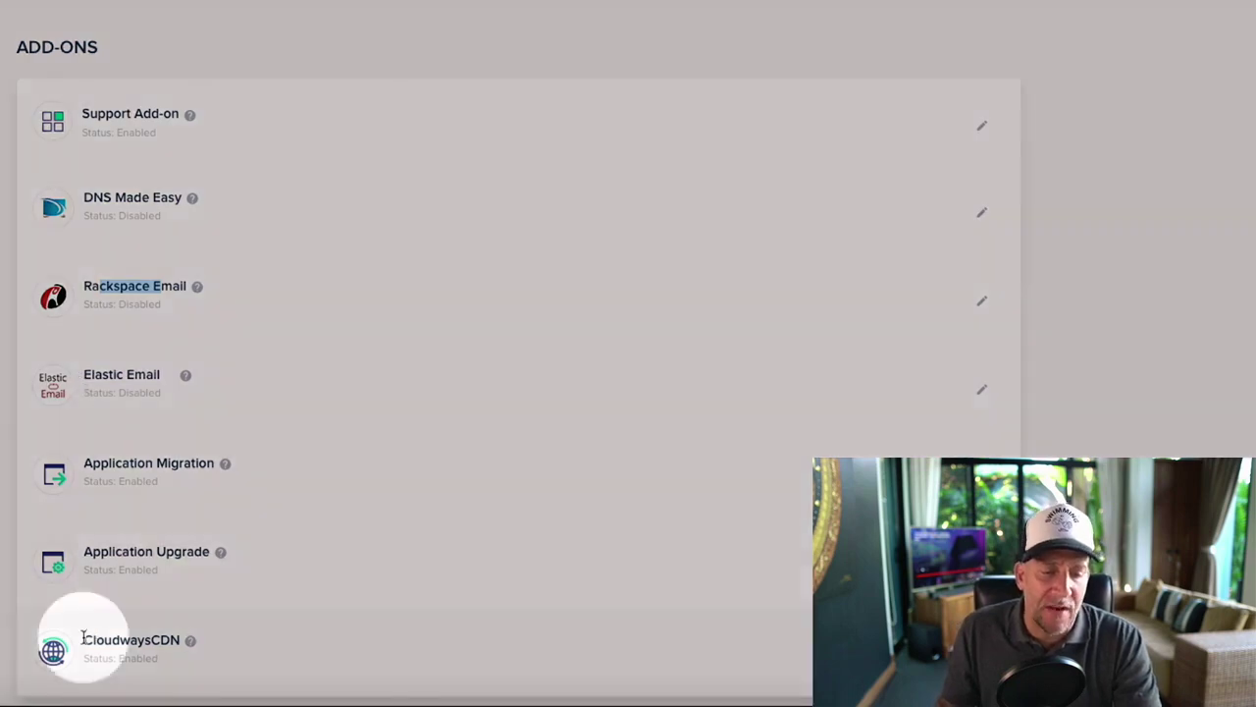
left_click_drag(84, 639, 175, 647)
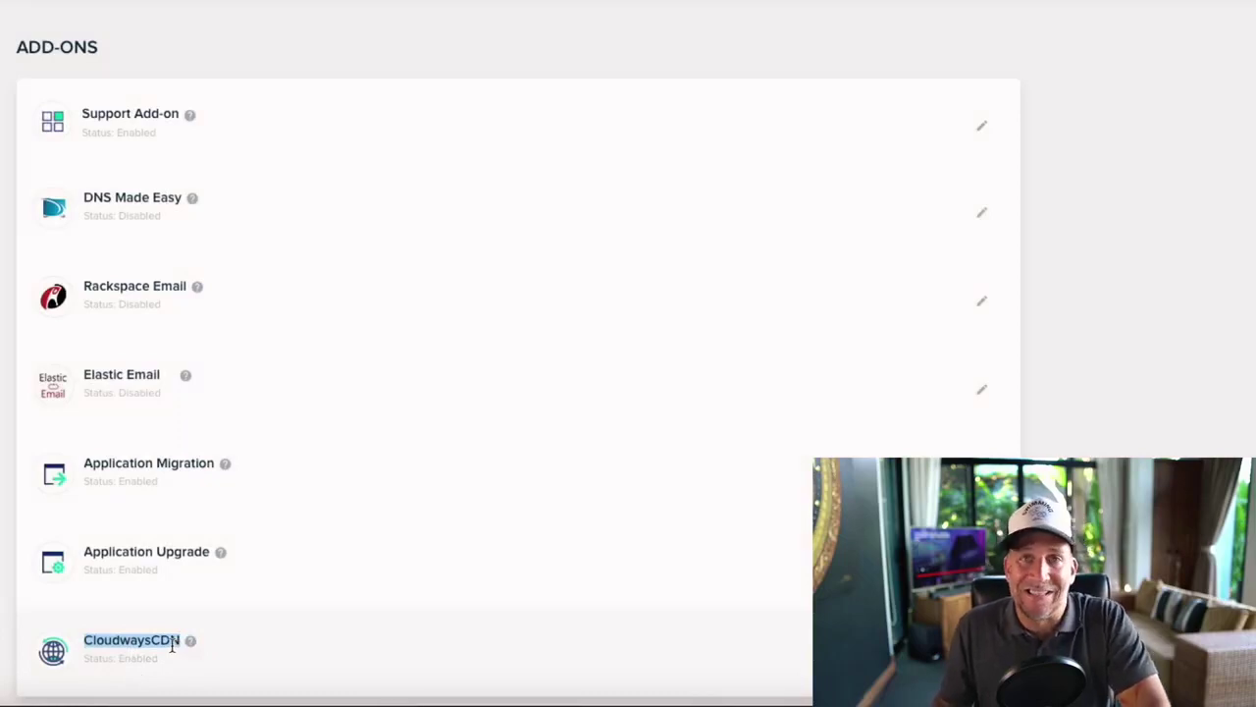